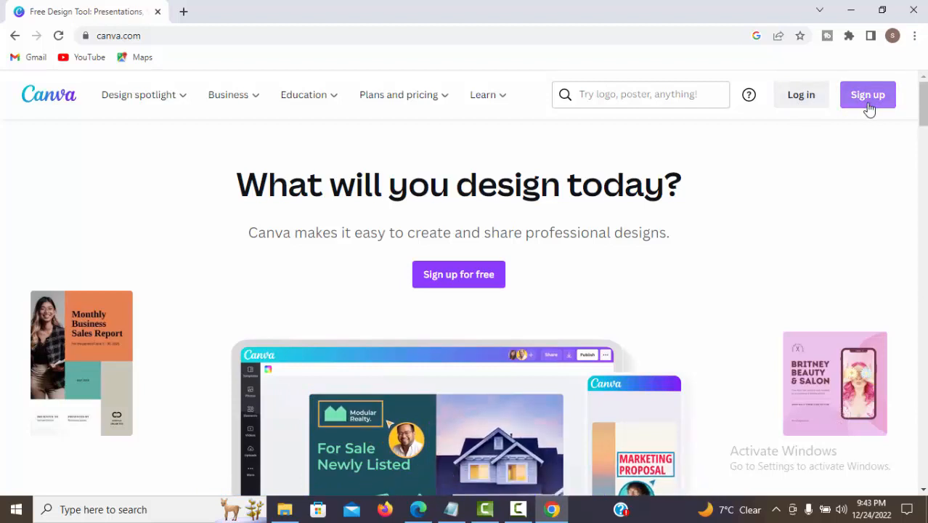
# Log in to Canva with the saved account e-mail and enter the emailed verification code.
pyautogui.click(799, 96)
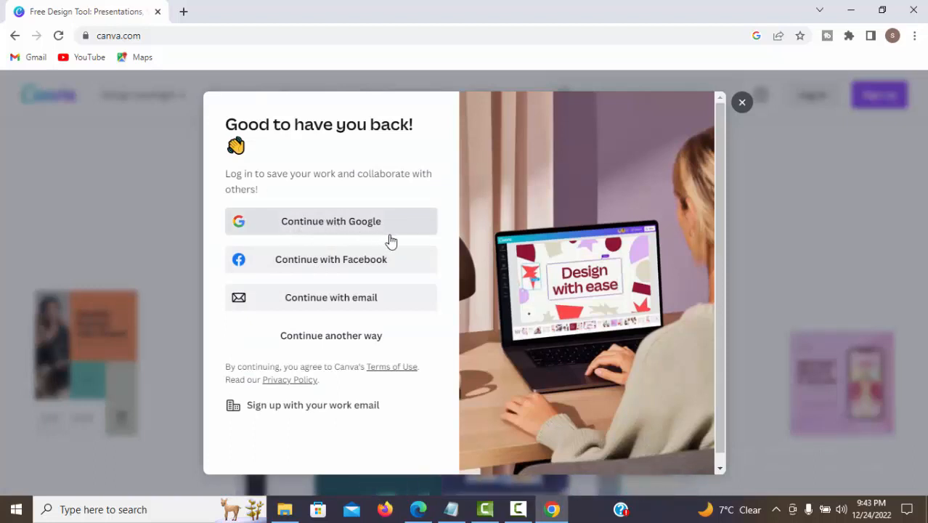
pyautogui.click(326, 305)
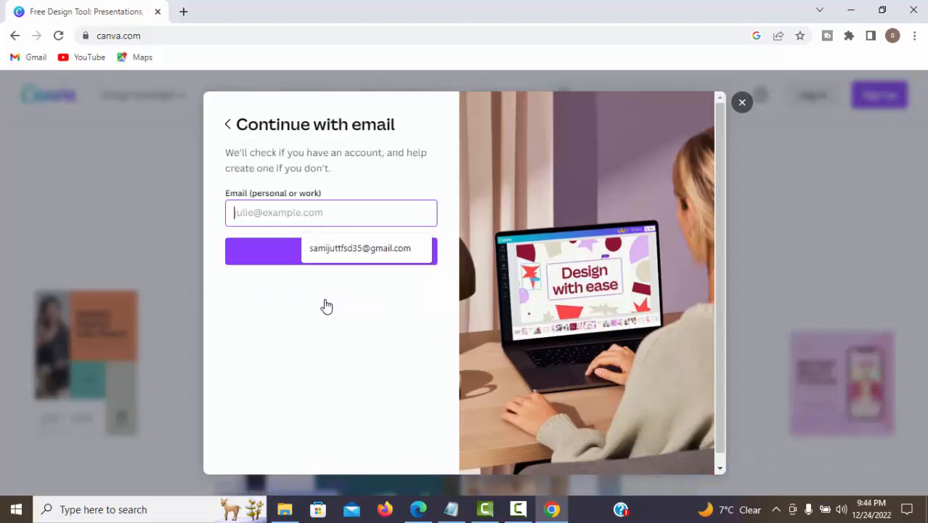
pyautogui.click(354, 251)
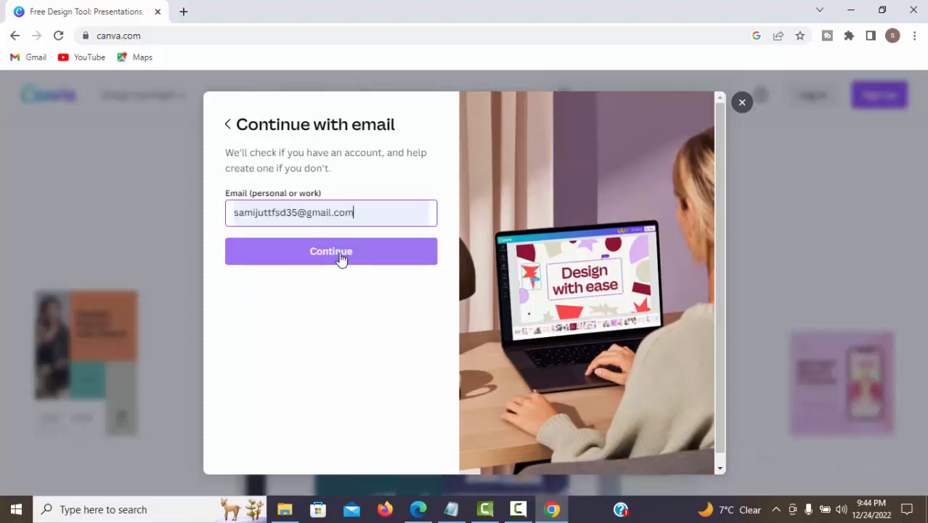
pyautogui.click(339, 255)
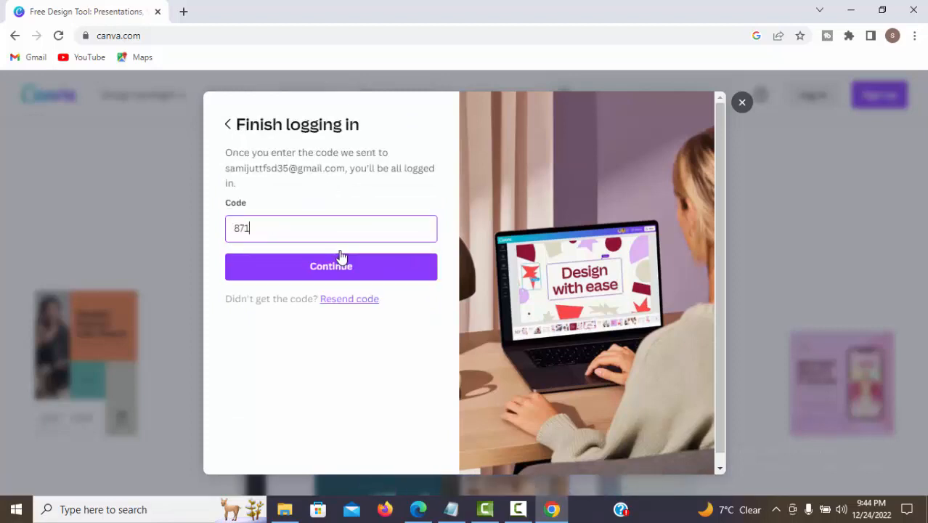
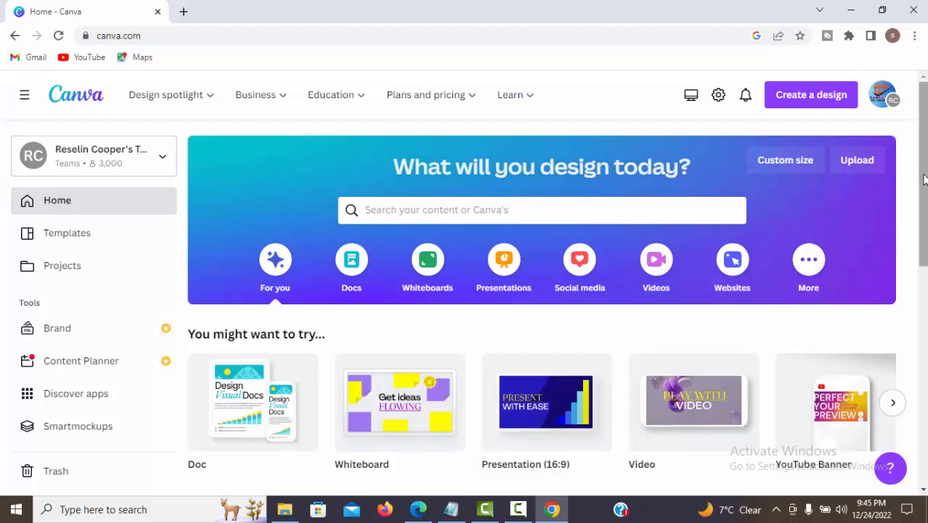
# Search templates for 'youtube' and customize the Yellow and Black Modern How To Make YouTube Thumbnail.
pyautogui.click(601, 211)
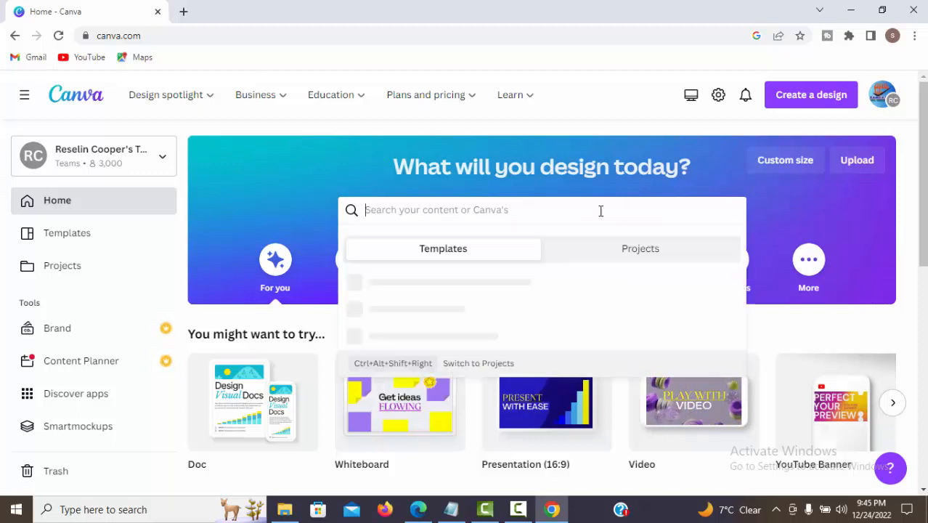
pyautogui.write('youtube')
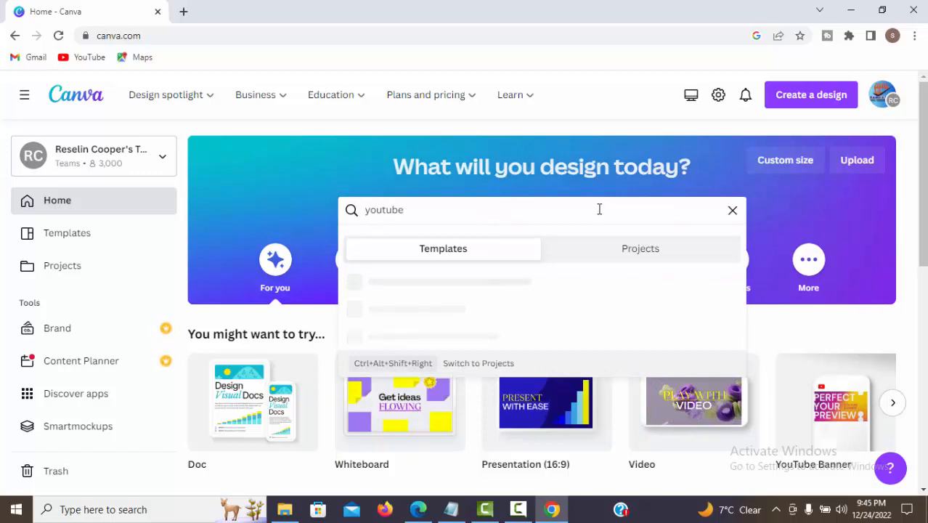
pyautogui.press('Return')
pyautogui.scroll(-1, 925, 147)
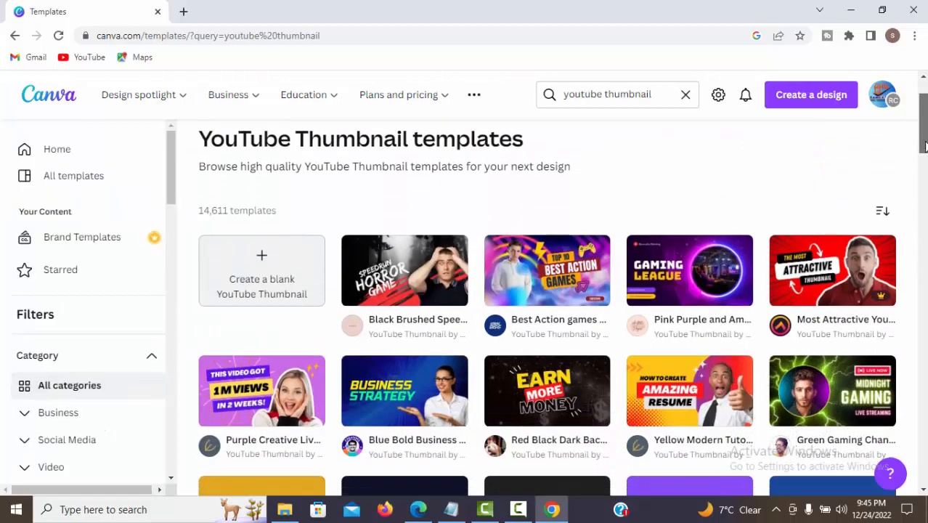
pyautogui.scroll(-3, 925, 147)
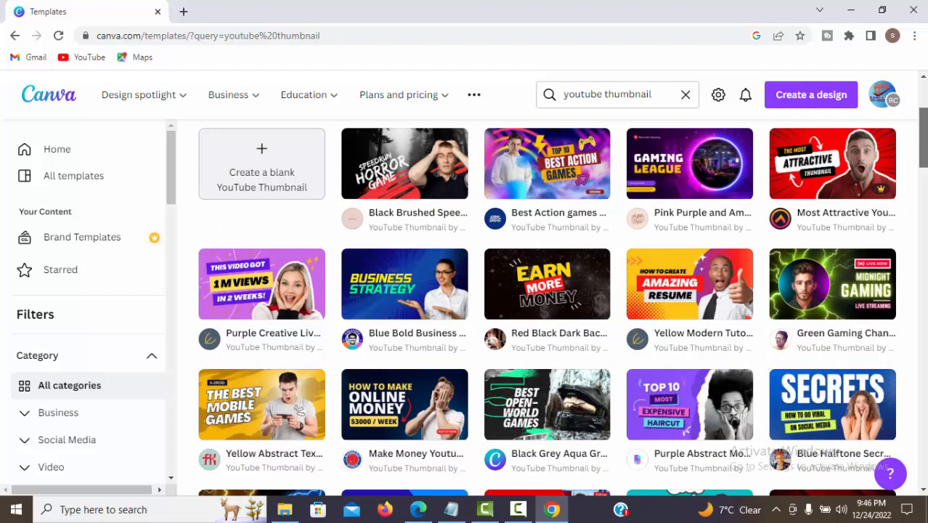
pyautogui.scroll(-10, 682, 276)
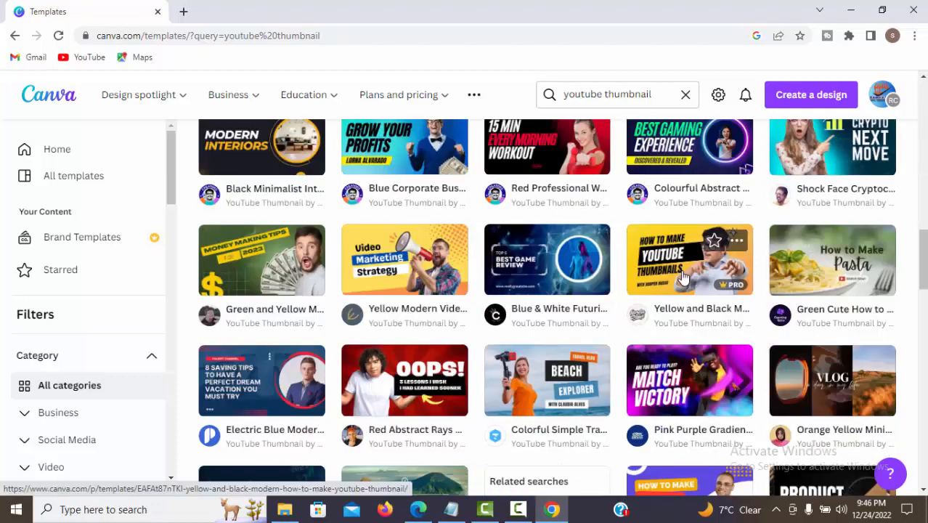
pyautogui.click(682, 276)
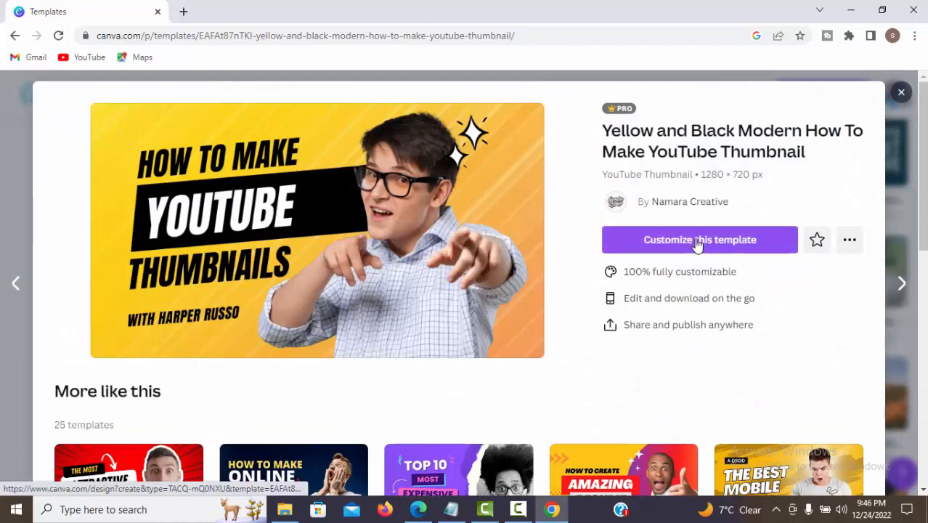
pyautogui.click(697, 245)
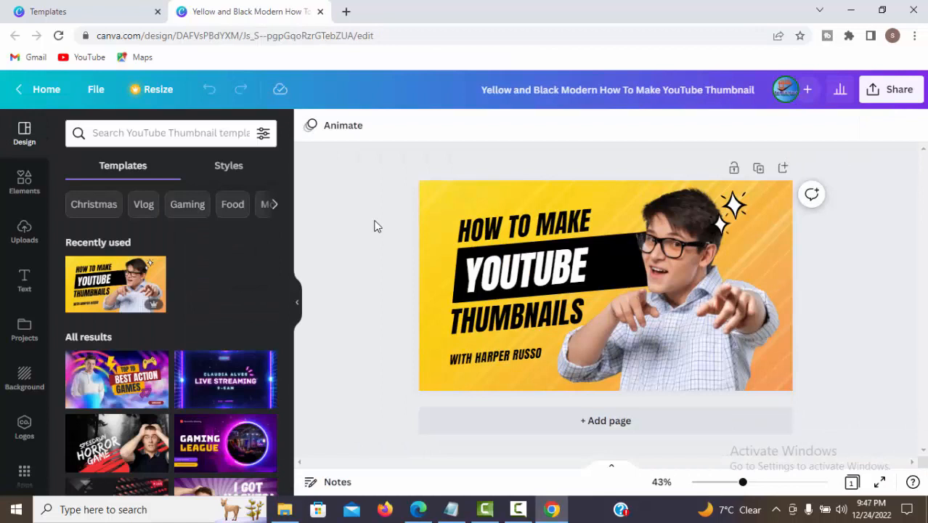
# Change the heading to 'HOW TO CREATE A' and replace YOUTUBE with 'FACEBOOK'.
pyautogui.doubleClick(521, 231)
pyautogui.press('Right')
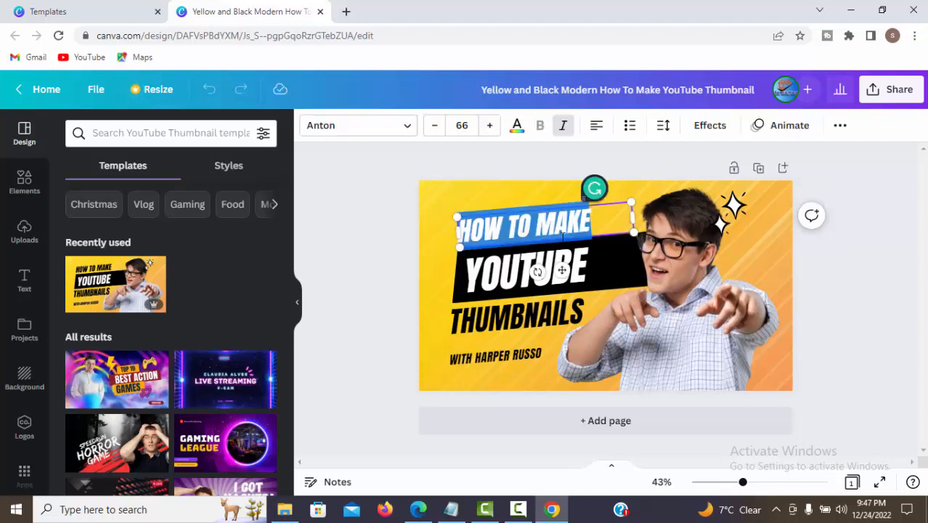
pyautogui.press('BackSpace')
pyautogui.press('BackSpace')
pyautogui.press('BackSpace')
pyautogui.press('BackSpace')
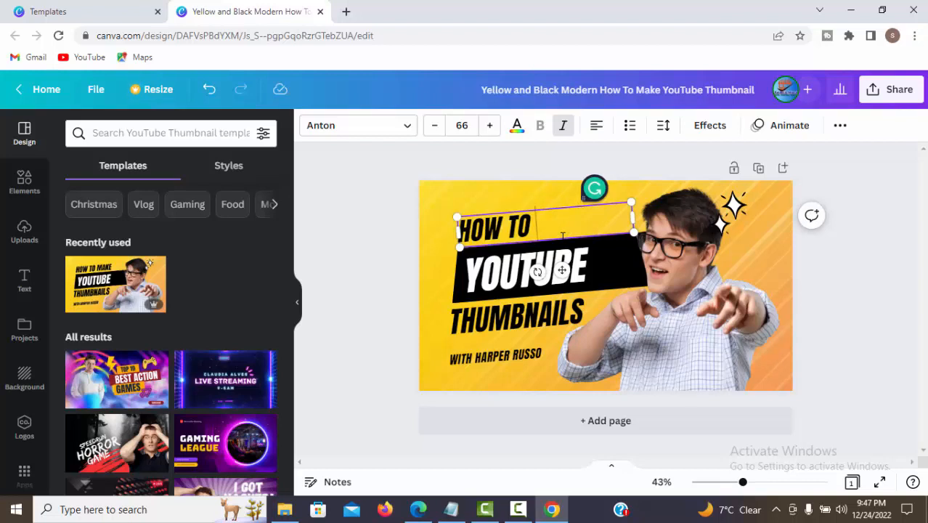
pyautogui.write('CREATE')
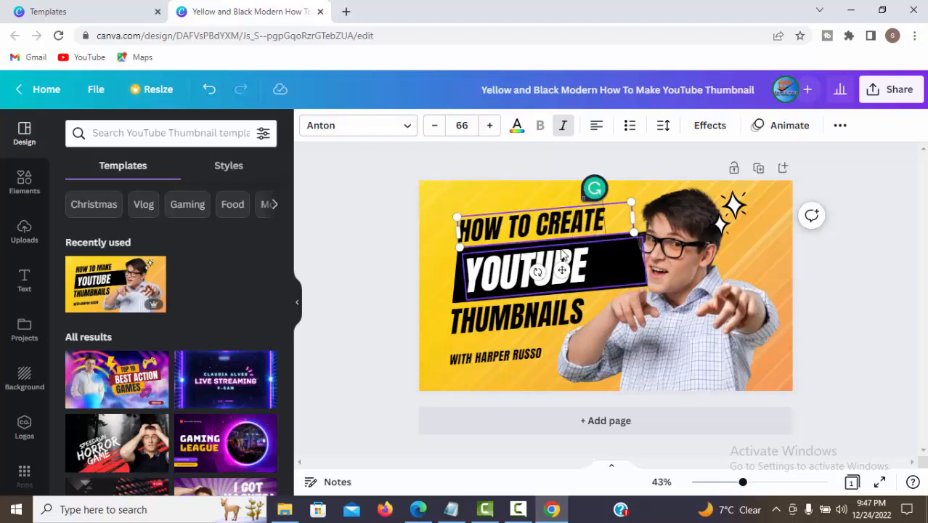
pyautogui.write(' A')
pyautogui.click(562, 261)
pyautogui.doubleClick(562, 260)
pyautogui.write('F')
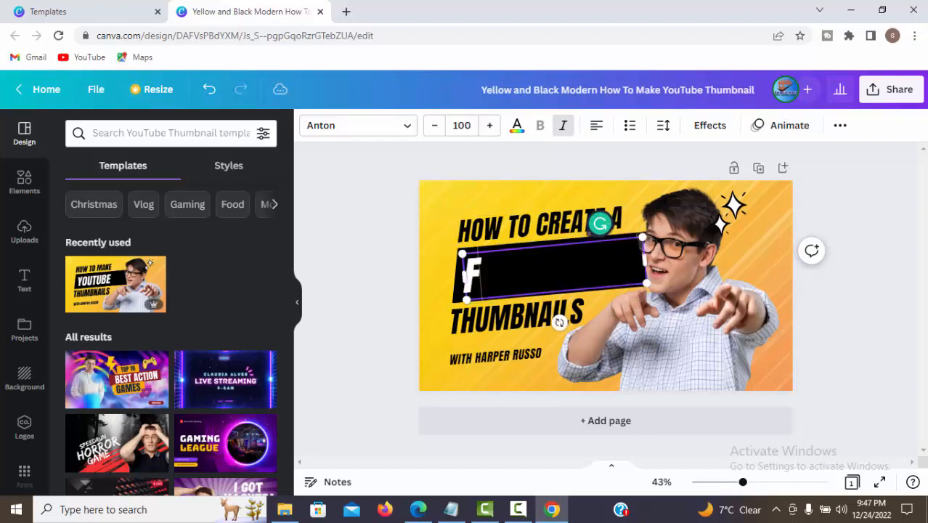
pyautogui.write('ACEBOOK')
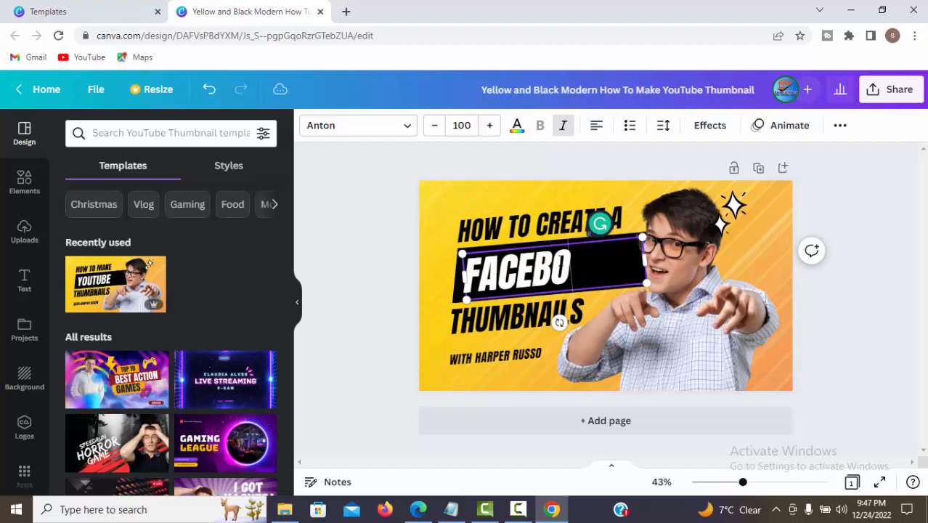
# Replace THUMBNAILS with 'PAGE' and change the byline to 'A VIDEO BY TECH EPU'.
pyautogui.click(513, 319)
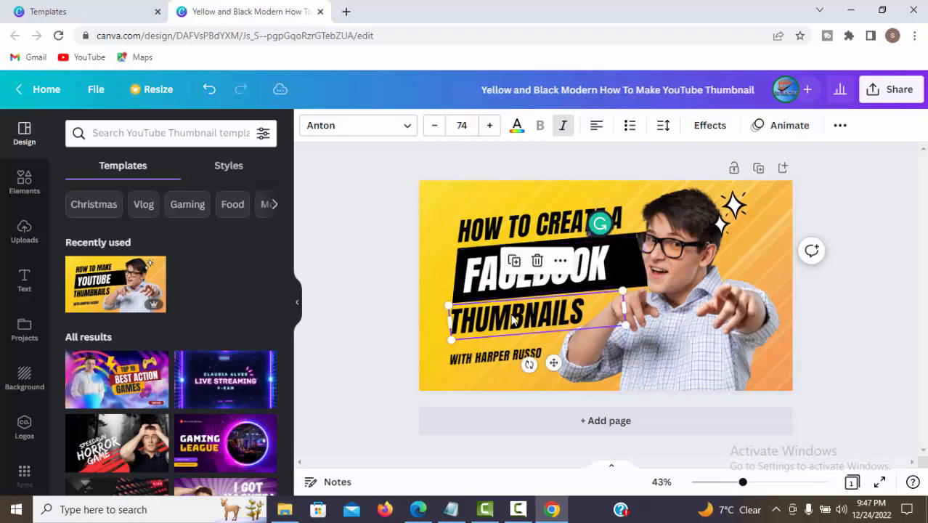
pyautogui.doubleClick(513, 319)
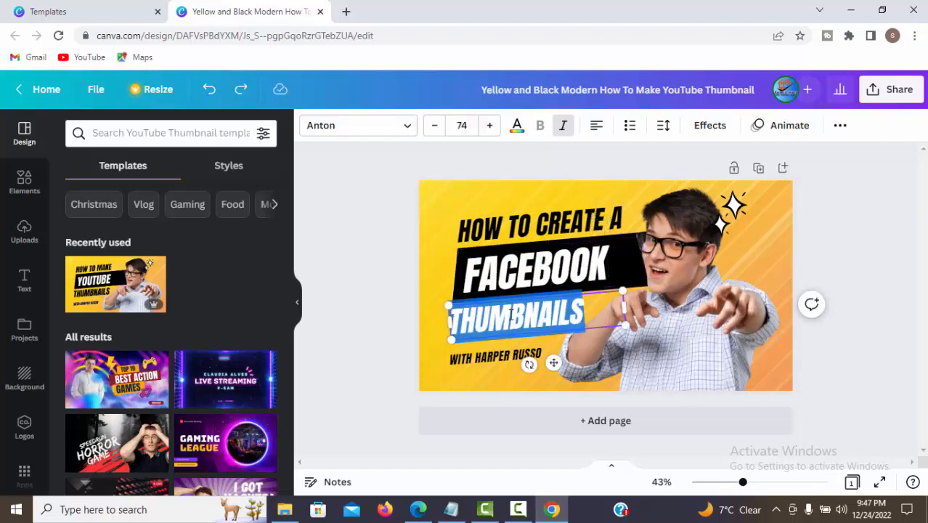
pyautogui.write('PAGE')
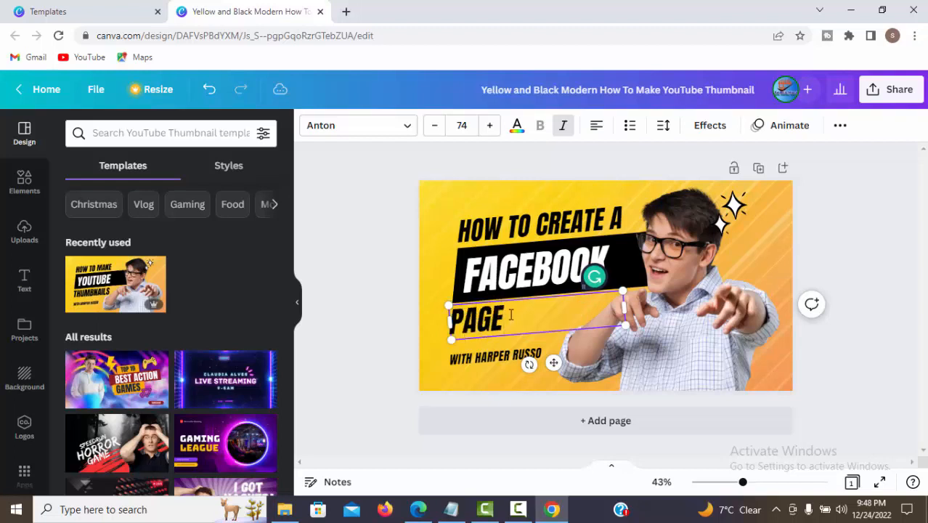
pyautogui.doubleClick(498, 355)
pyautogui.write('A VIDEO B')
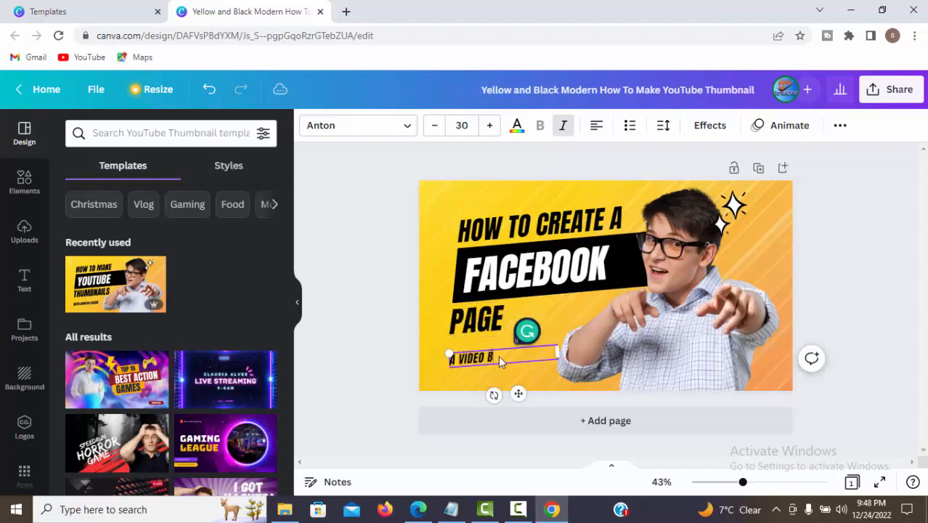
pyautogui.write('Y TECH EPU')
pyautogui.click(902, 194)
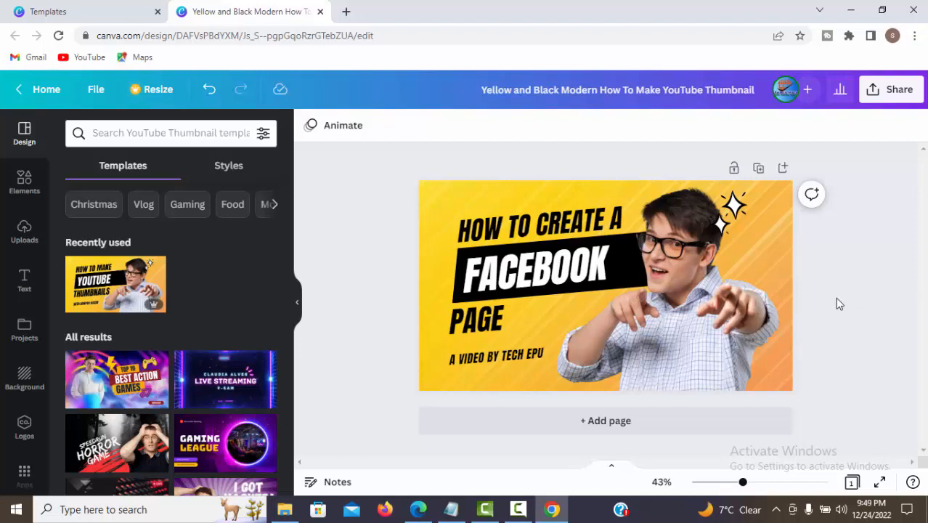
# Delete the pointing boy photo and bring up the Elements library search box.
pyautogui.click(682, 277)
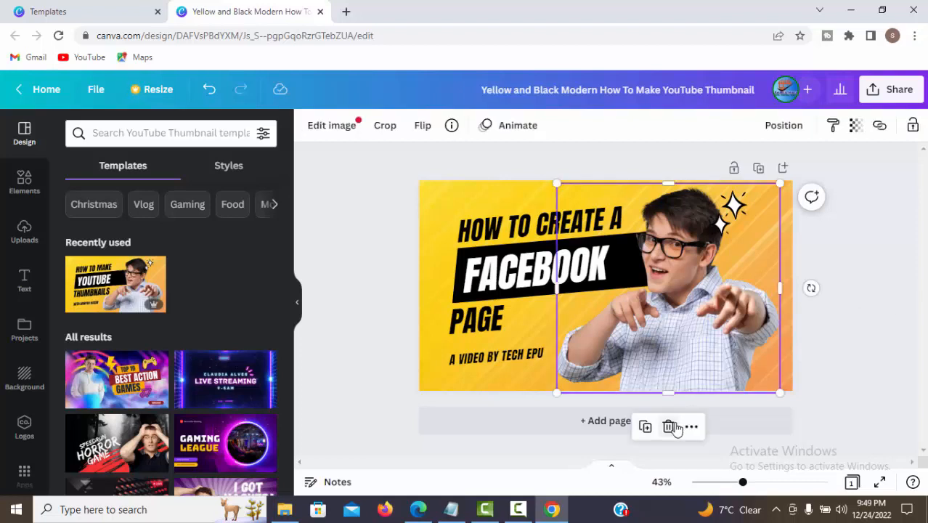
pyautogui.click(668, 427)
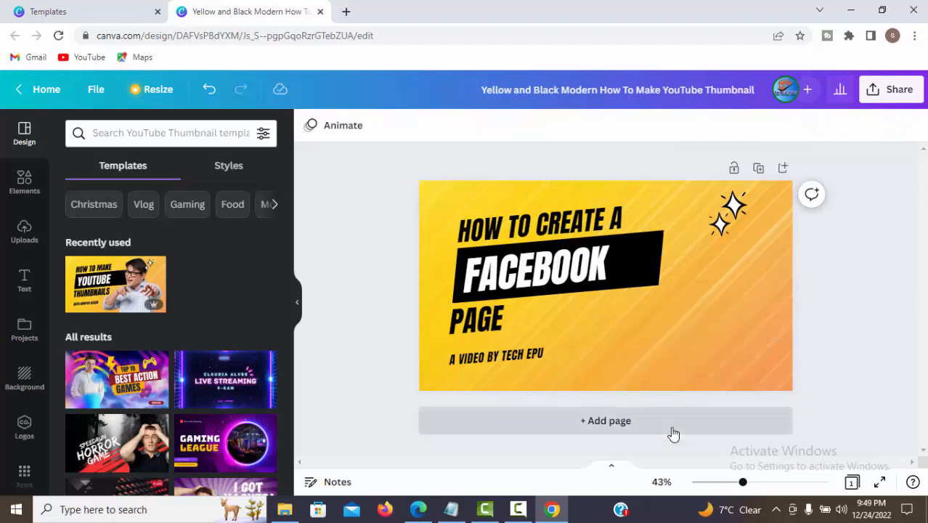
pyautogui.click(24, 183)
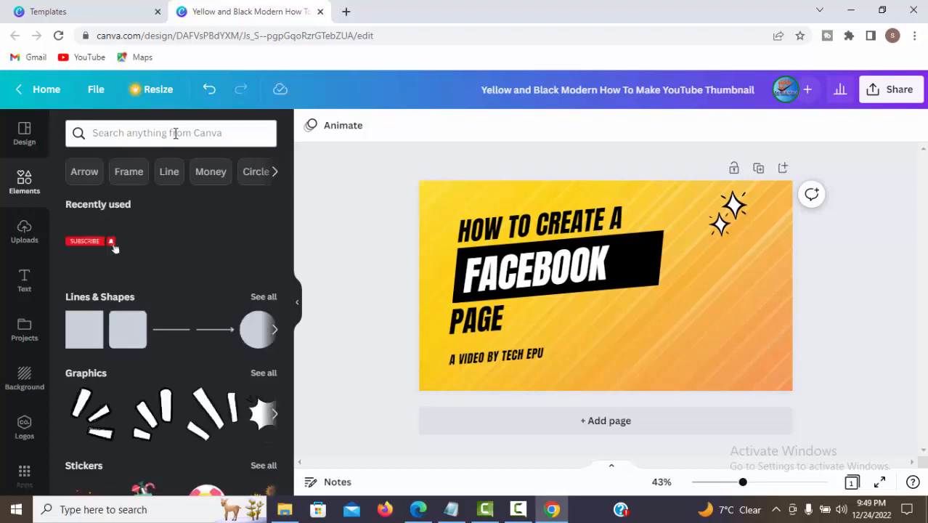
pyautogui.click(175, 133)
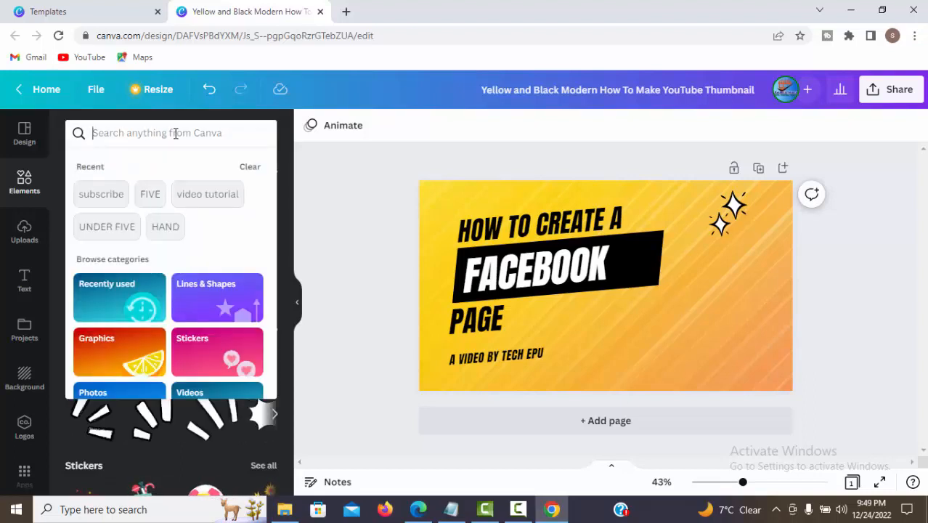
# Search elements for 'FACEBOOK' and place the blue Facebook logo on the thumbnail.
pyautogui.write('FACEBOOK')
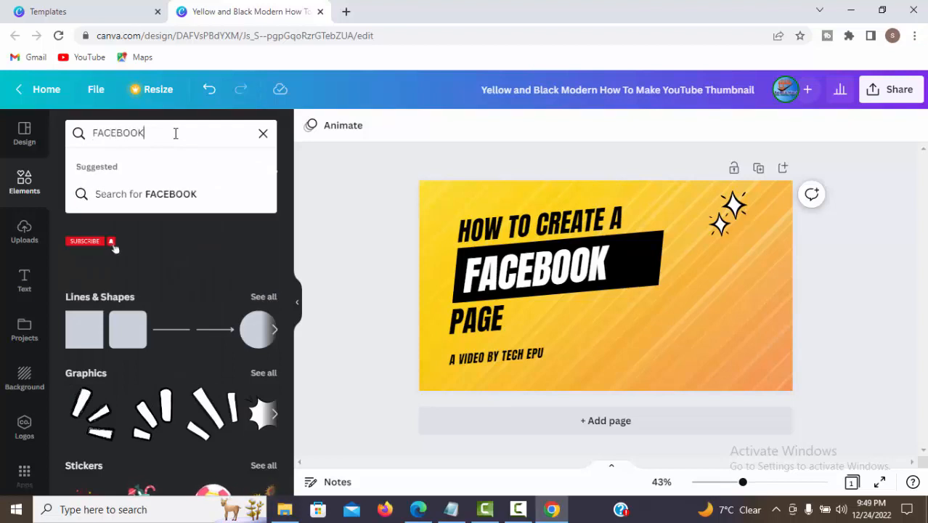
pyautogui.press('Return')
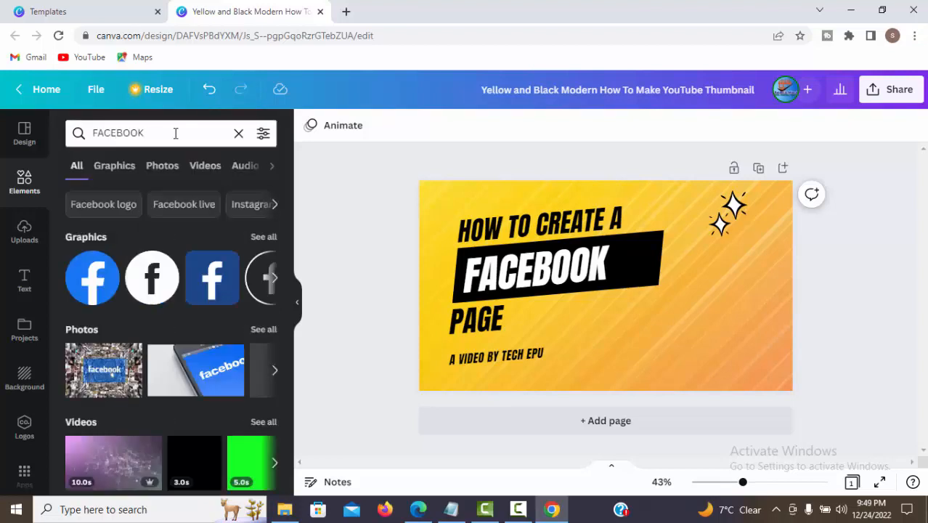
pyautogui.click(276, 282)
pyautogui.click(276, 281)
pyautogui.click(70, 279)
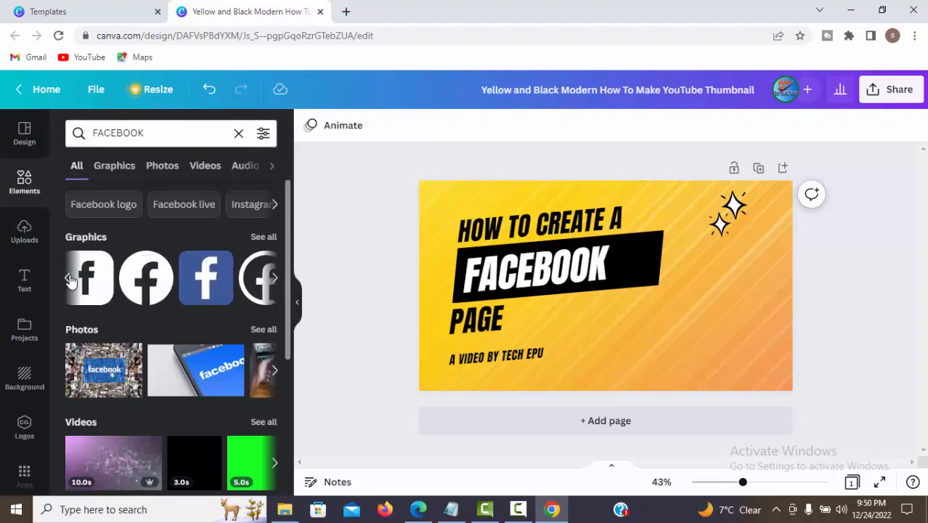
pyautogui.click(70, 281)
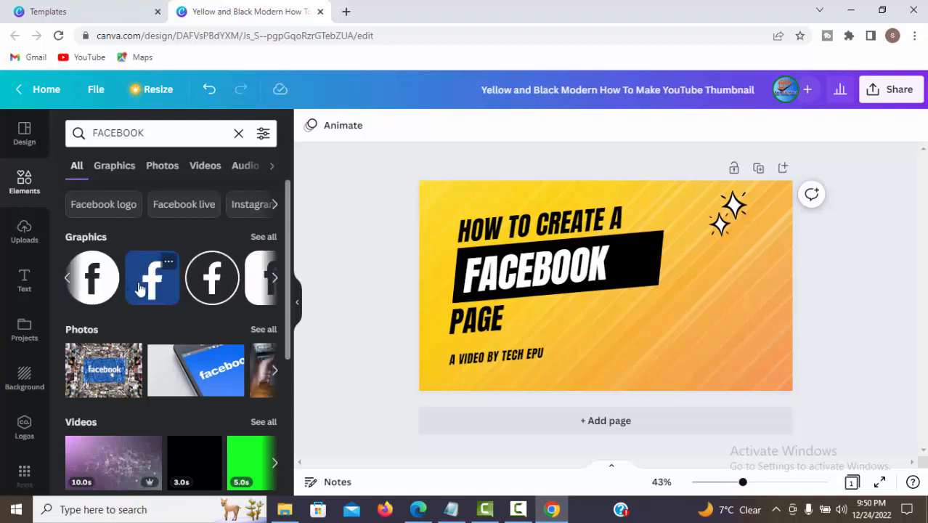
pyautogui.moveTo(143, 289); pyautogui.dragTo(678, 272)
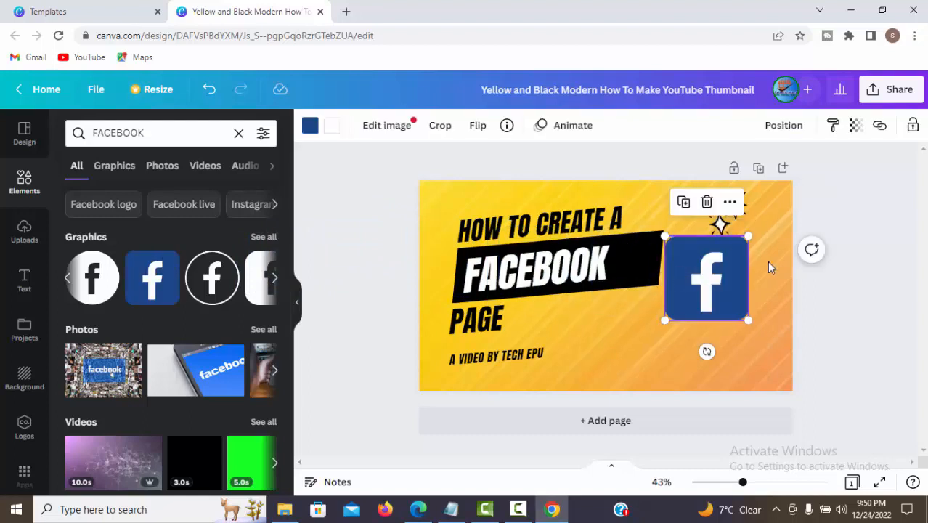
# Move the sparkles into the top-right corner, nudge the logo up, and search elements for 'SUBS'.
pyautogui.click(743, 223)
pyautogui.moveTo(734, 207); pyautogui.dragTo(775, 196)
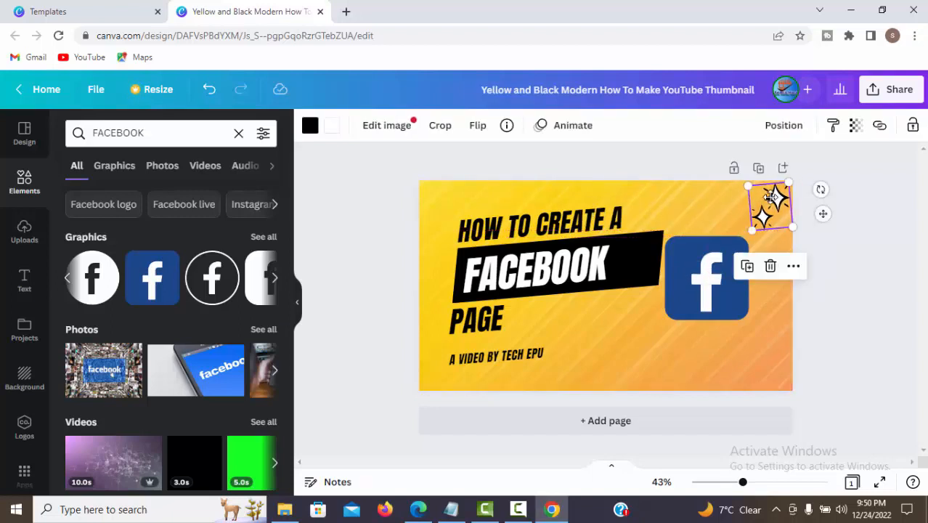
pyautogui.moveTo(719, 280); pyautogui.dragTo(714, 244)
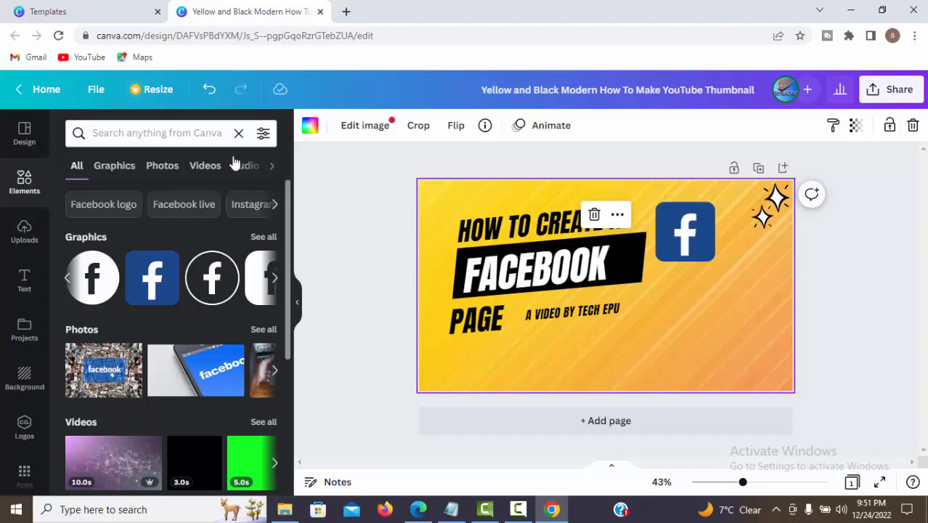
pyautogui.click(175, 131)
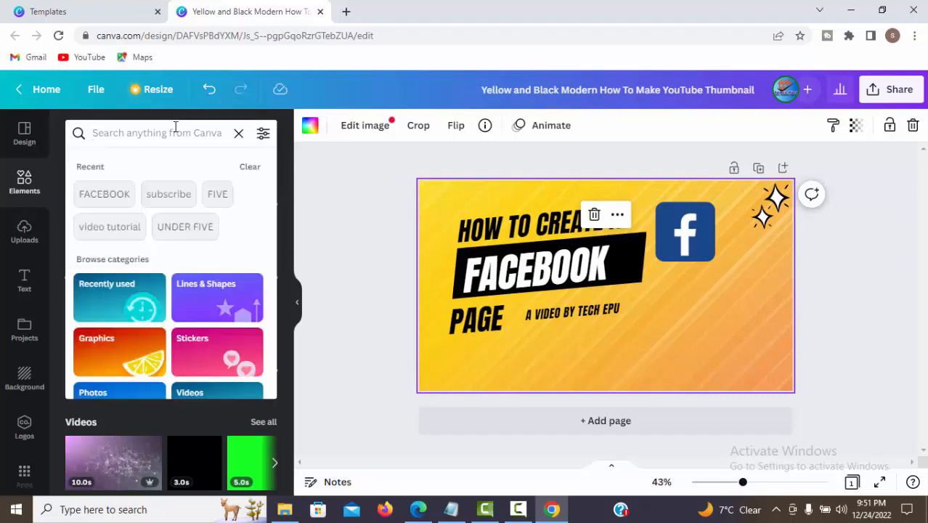
pyautogui.write('SUBS')
pyautogui.press('Down')
pyautogui.press('Down')
pyautogui.press('Down')
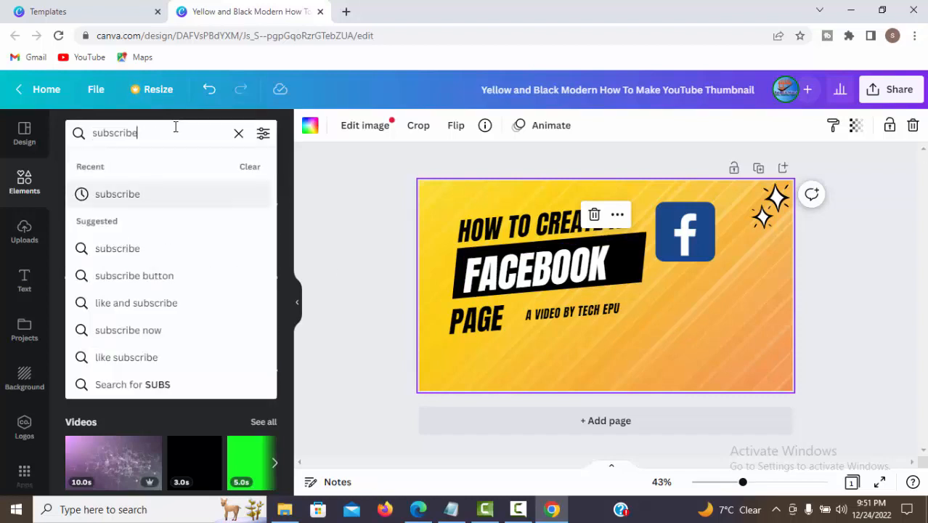
# Search 'subscribe button' and place a red SUBSCRIBE button at the thumbnail's bottom right.
pyautogui.press('Up')
pyautogui.press('Return')
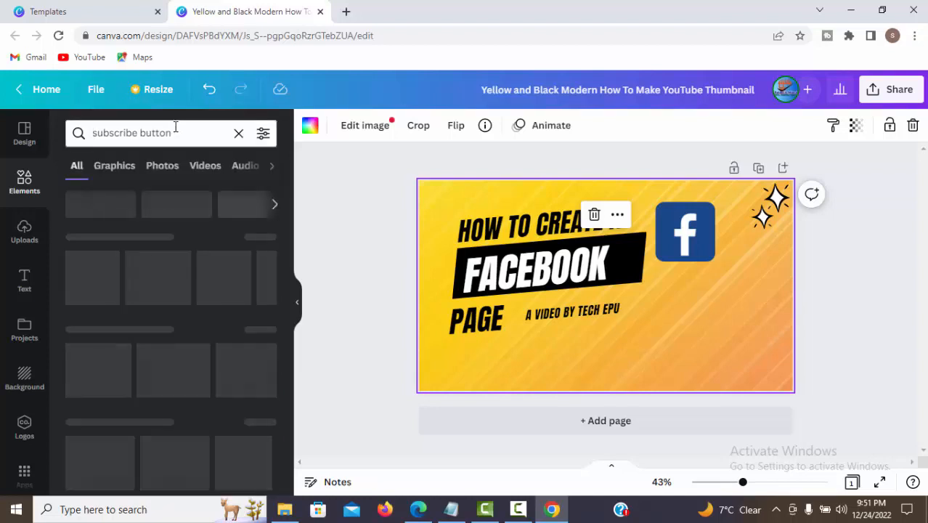
pyautogui.moveTo(160, 284); pyautogui.dragTo(671, 353)
# Enlarge the Facebook logo to 287 × 287.
pyautogui.click(684, 232)
pyautogui.moveTo(714, 261); pyautogui.dragTo(749, 295)
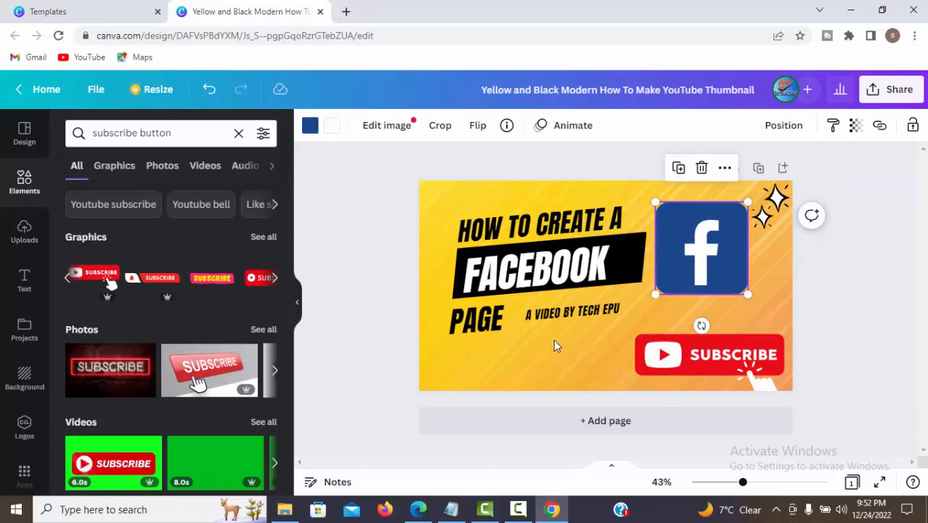
pyautogui.click(526, 345)
pyautogui.click(23, 232)
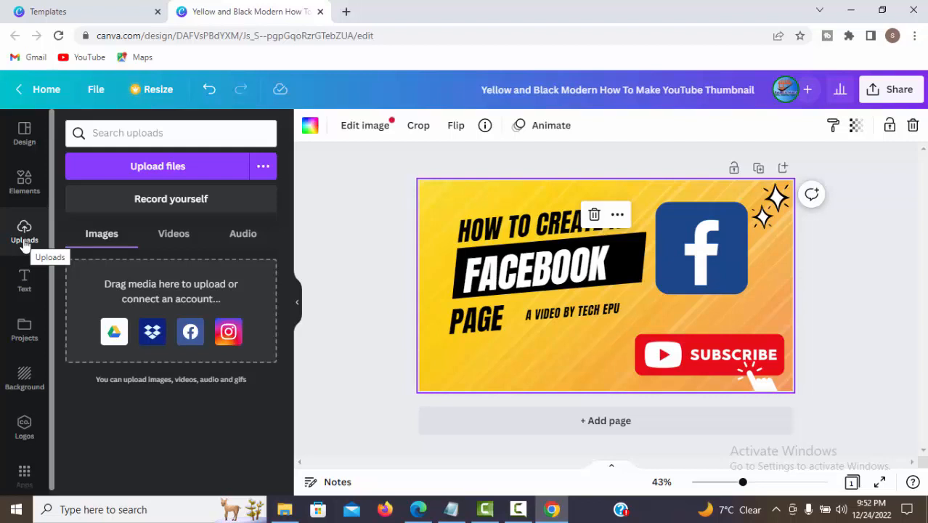
# Move the 'A VIDEO BY TECH EPU' line below PAGE, widen it to one line, and enlarge it from 30 to 44.
pyautogui.click(24, 279)
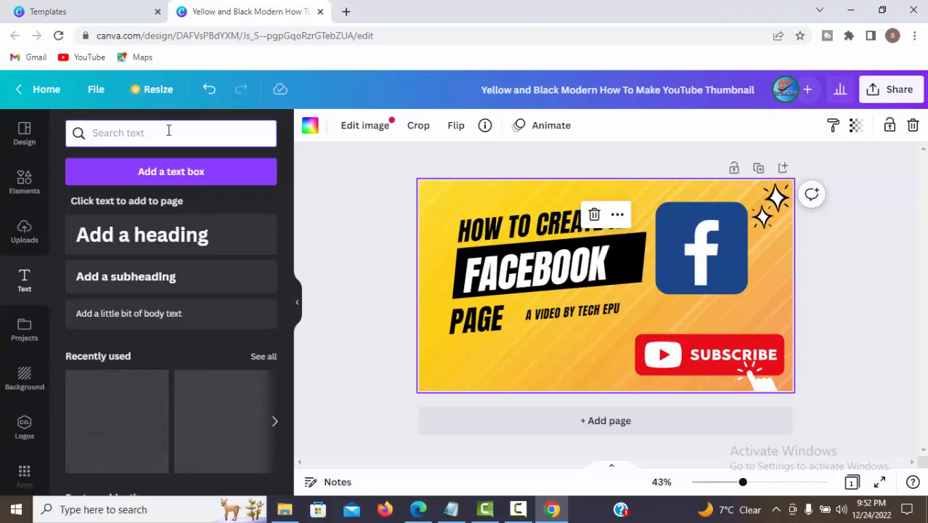
pyautogui.click(25, 377)
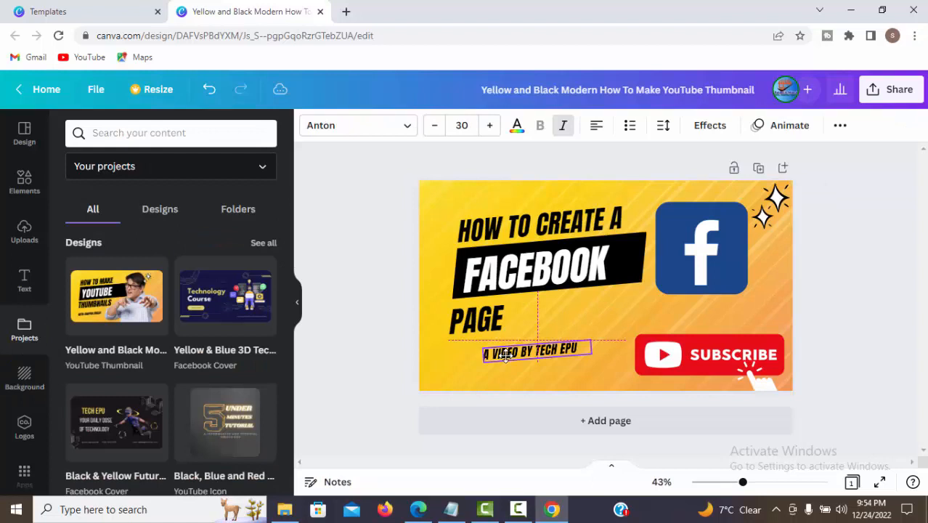
pyautogui.moveTo(437, 377); pyautogui.dragTo(483, 361)
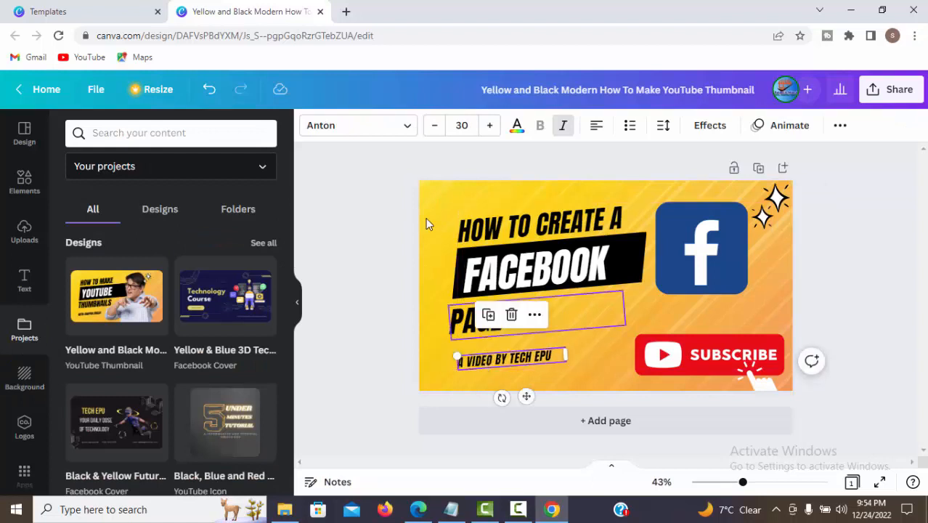
pyautogui.click(491, 126)
pyautogui.click(491, 126)
pyautogui.click(491, 126)
pyautogui.click(491, 126)
pyautogui.click(491, 126)
pyautogui.click(491, 125)
pyautogui.click(491, 126)
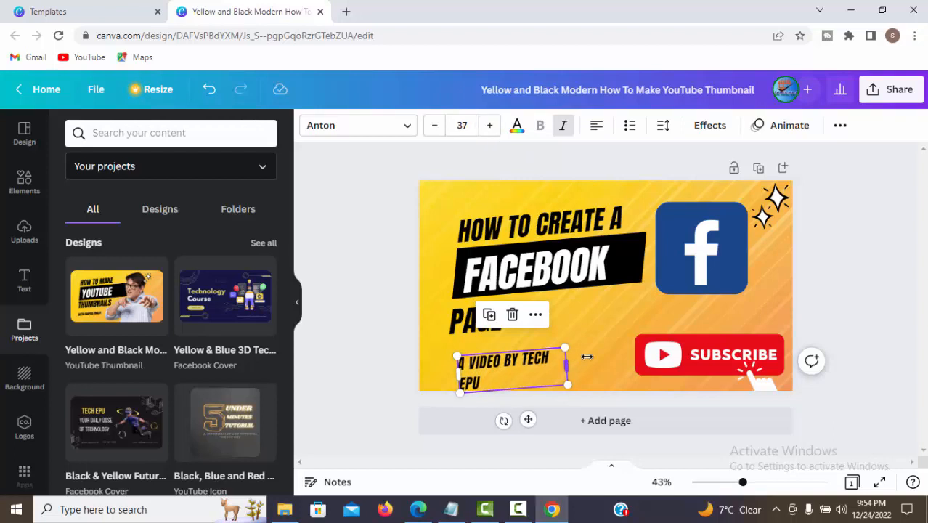
pyautogui.moveTo(587, 356); pyautogui.dragTo(626, 357)
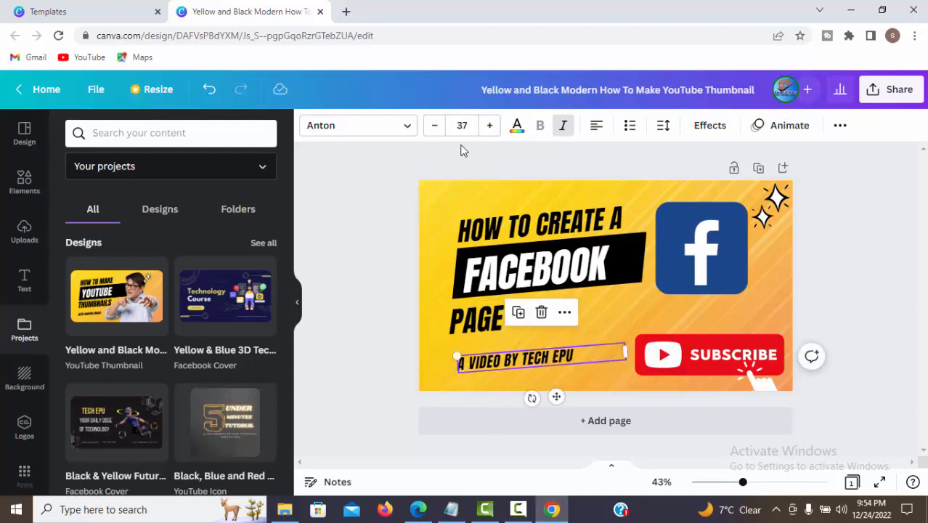
pyautogui.click(489, 125)
pyautogui.click(489, 126)
pyautogui.click(490, 125)
pyautogui.click(489, 125)
pyautogui.click(489, 126)
pyautogui.click(489, 126)
pyautogui.click(489, 125)
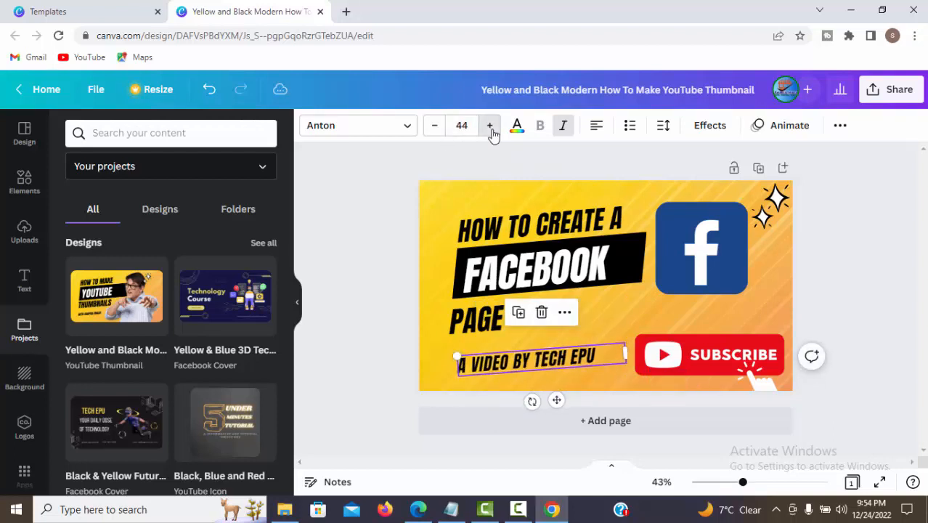
pyautogui.click(493, 131)
pyautogui.click(697, 314)
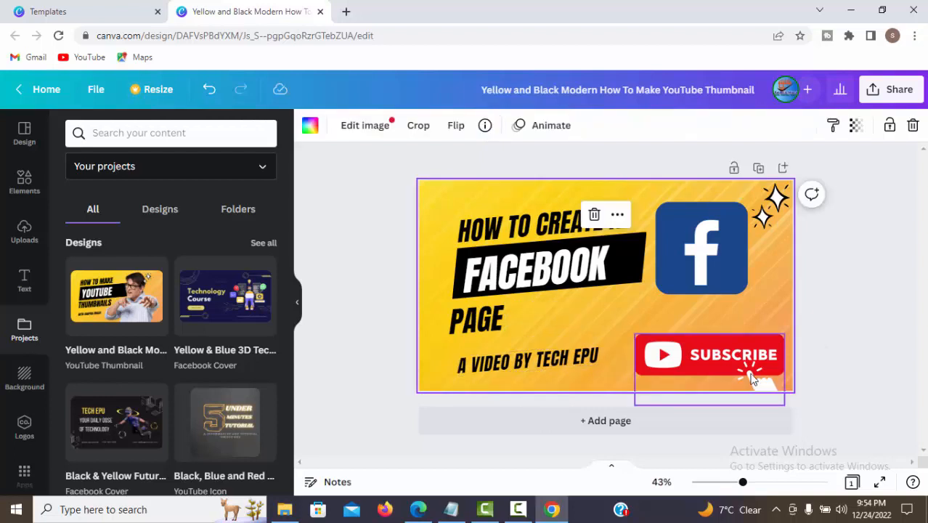
# Duplicate the top-right sparkles and drag the copy toward the top-left corner.
pyautogui.click(777, 208)
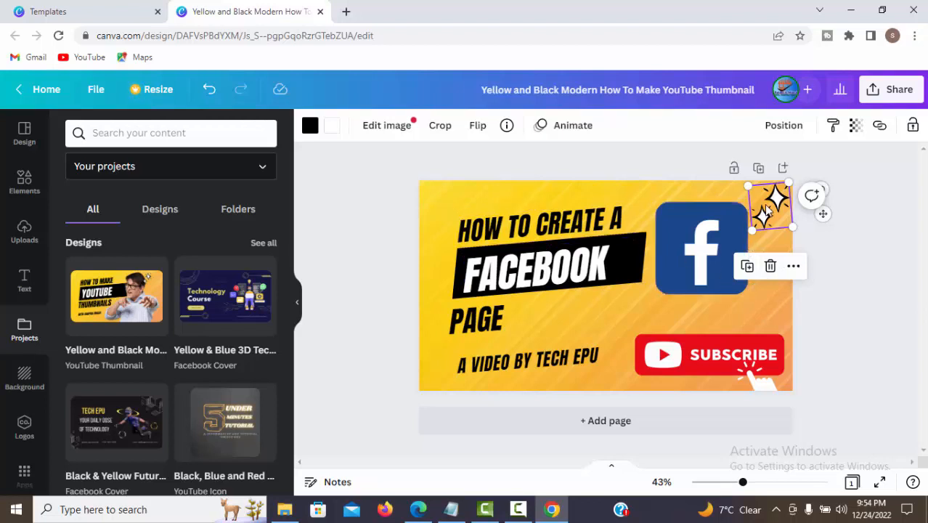
pyautogui.click(748, 269)
pyautogui.moveTo(770, 209); pyautogui.dragTo(444, 209)
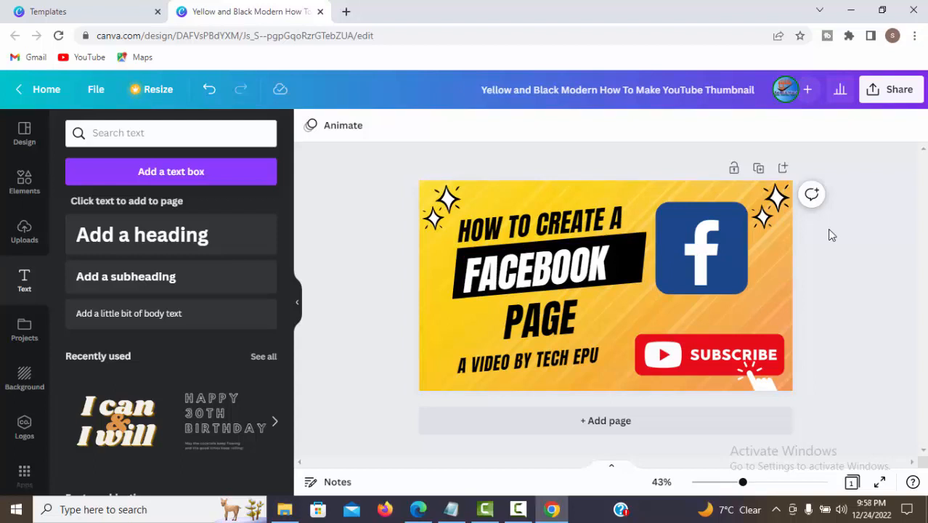
# Download the design as a 1280 × 720 PNG from the Share menu.
pyautogui.click(873, 91)
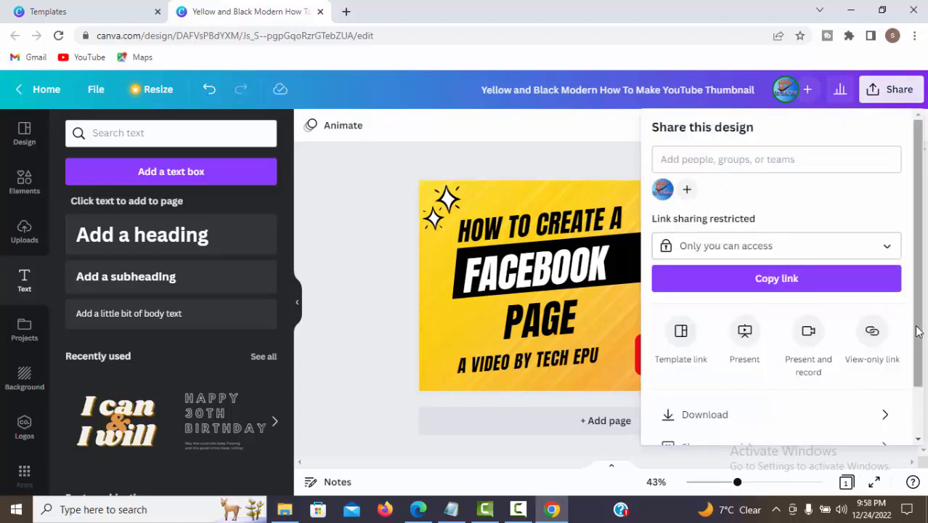
pyautogui.moveTo(923, 325); pyautogui.dragTo(917, 358)
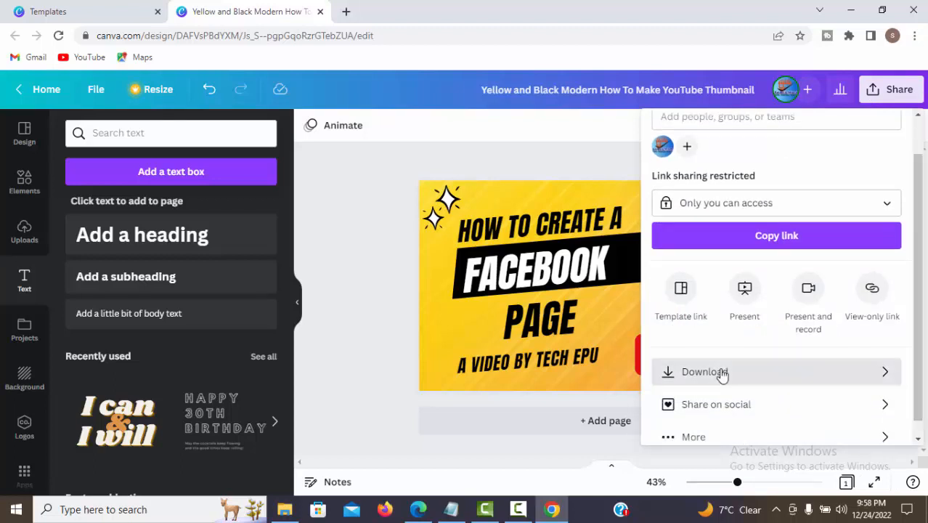
pyautogui.click(722, 375)
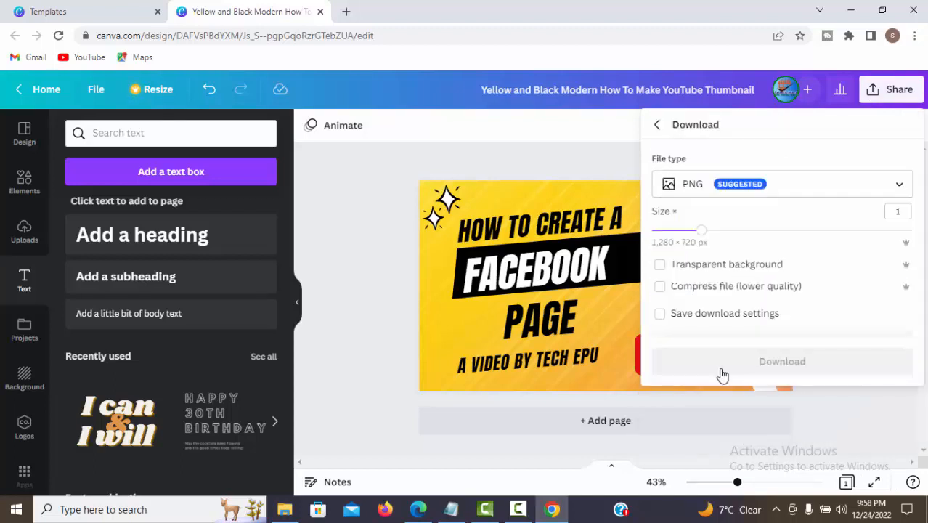
pyautogui.click(802, 191)
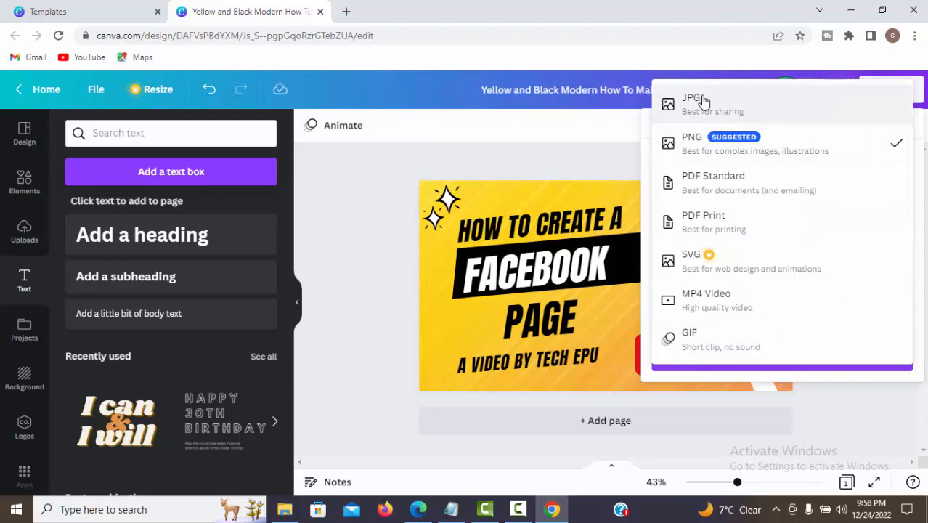
pyautogui.click(742, 151)
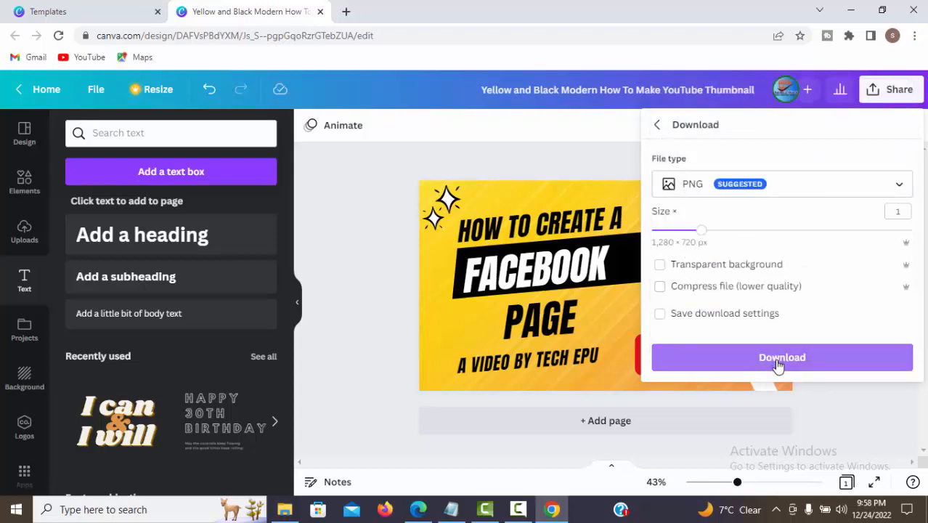
pyautogui.click(778, 363)
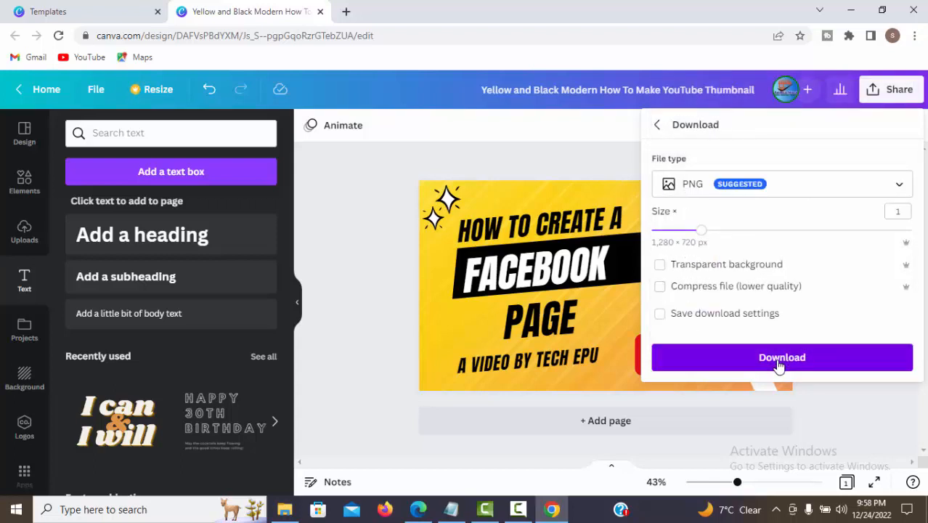
pyautogui.rightClick(99, 485)
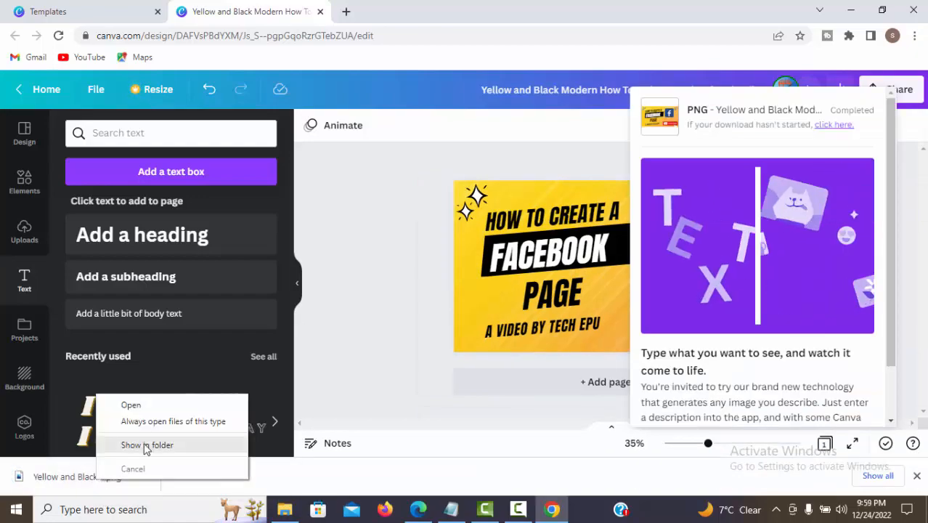
# Reveal the downloaded PNG and paste it onto the Windows desktop.
pyautogui.click(142, 444)
pyautogui.click(850, 10)
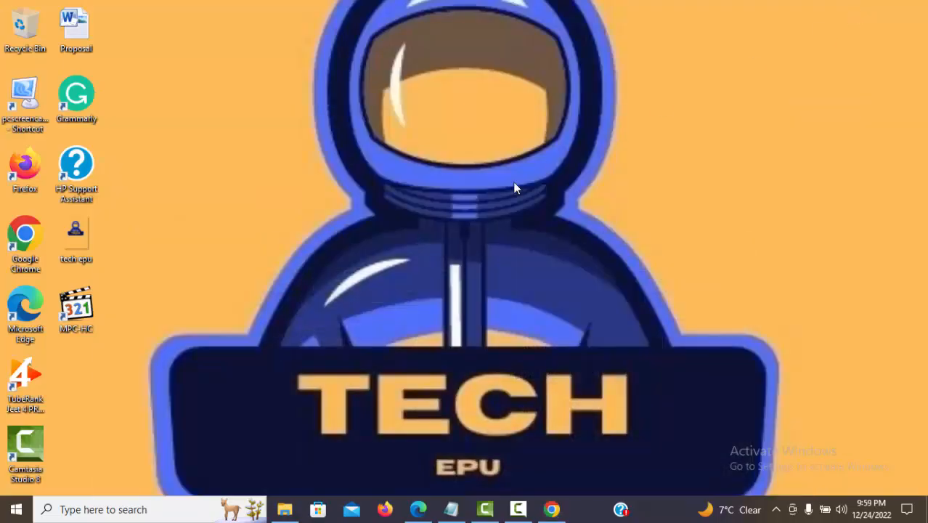
pyautogui.rightClick(349, 165)
pyautogui.click(386, 222)
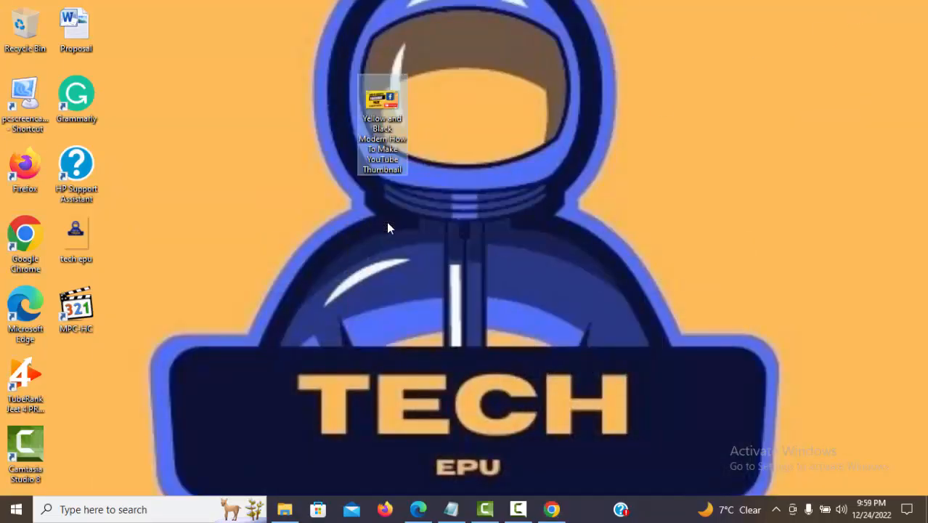
# Rename the file to 'How to create a facebook page' and preview it in Photos.
pyautogui.click(385, 168)
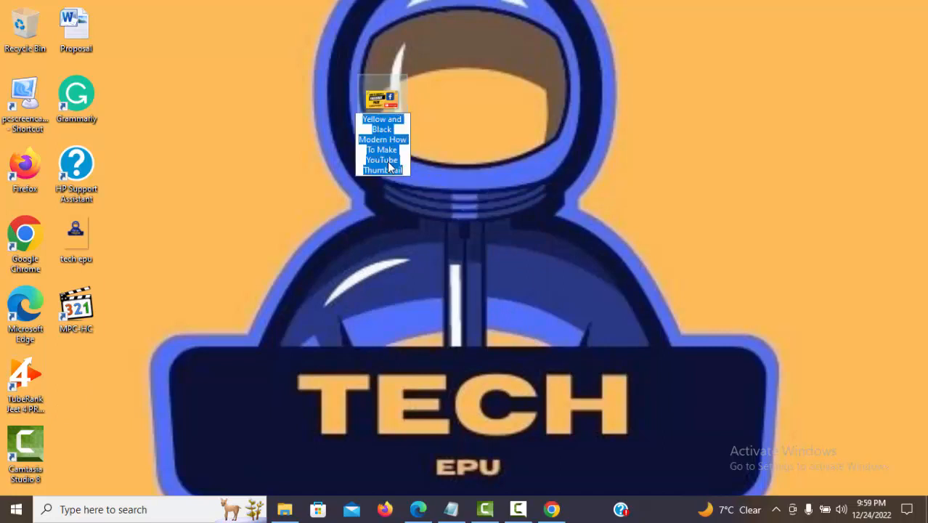
pyautogui.write('How to')
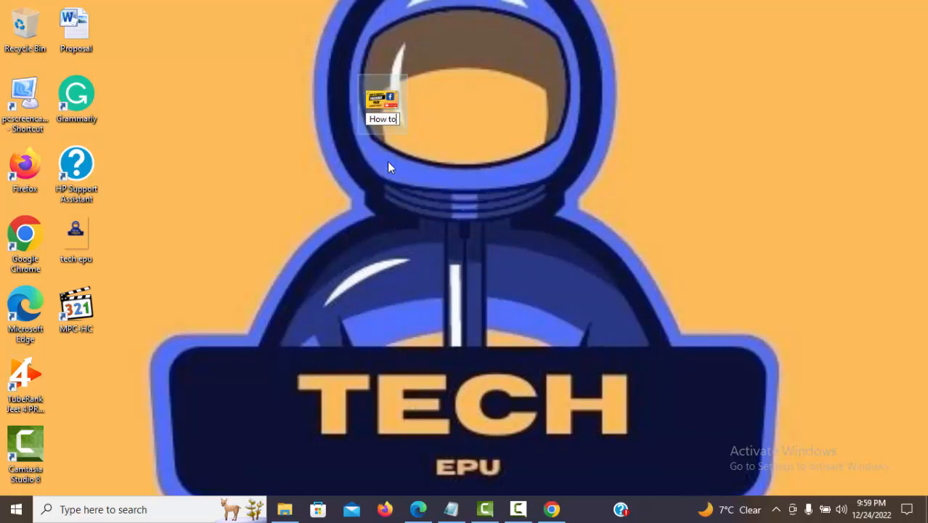
pyautogui.write(' create a')
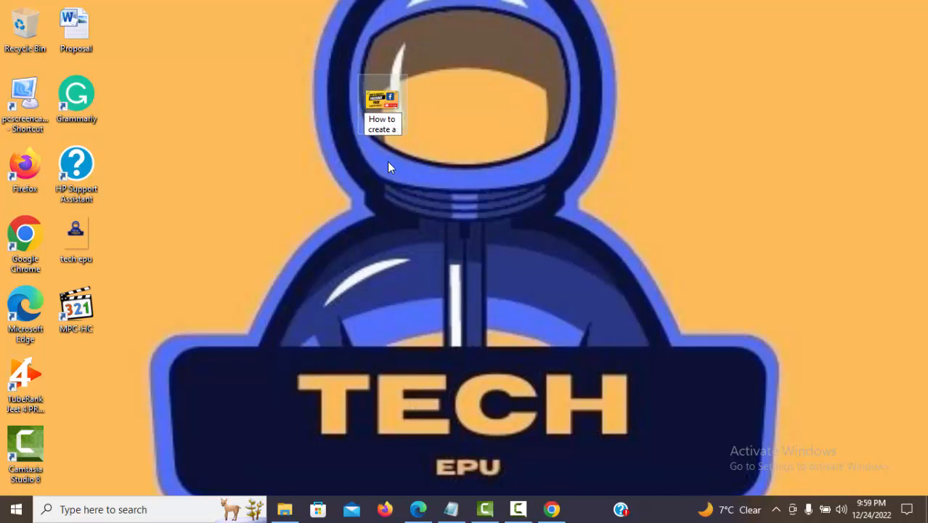
pyautogui.write(' facebook')
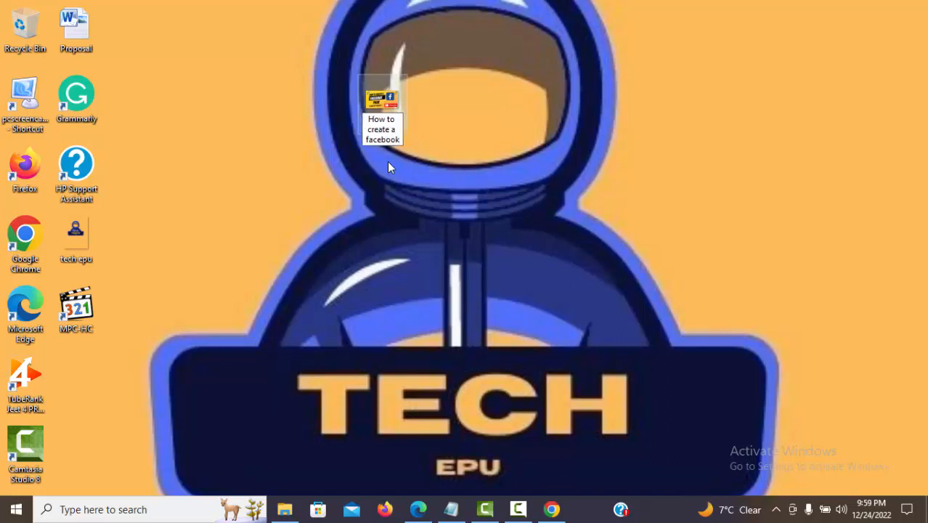
pyautogui.write(' page')
pyautogui.press('Return')
pyautogui.press('Return')
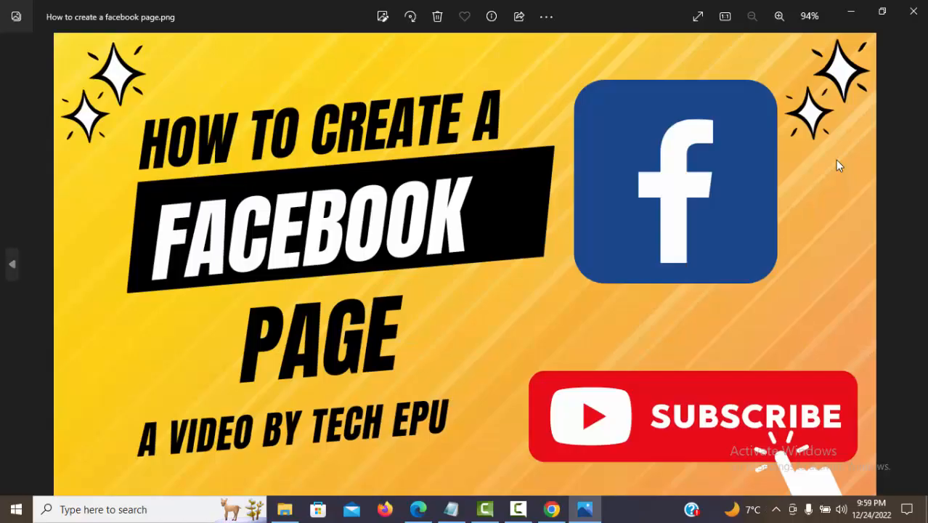
pyautogui.click(916, 13)
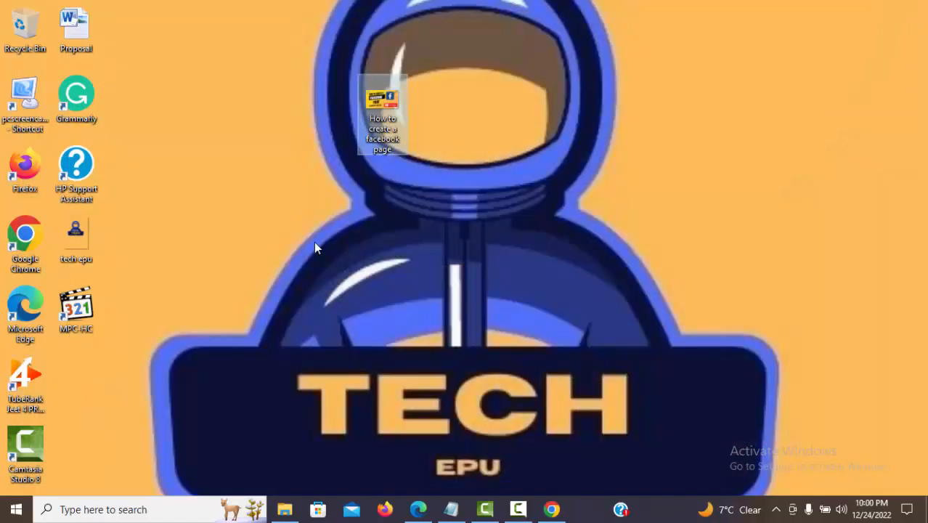
# Upload the Desktop 'How to create a facebook page' image as the custom thumbnail for 'How to Create a Facebook page 2022' and save.
pyautogui.click(418, 509)
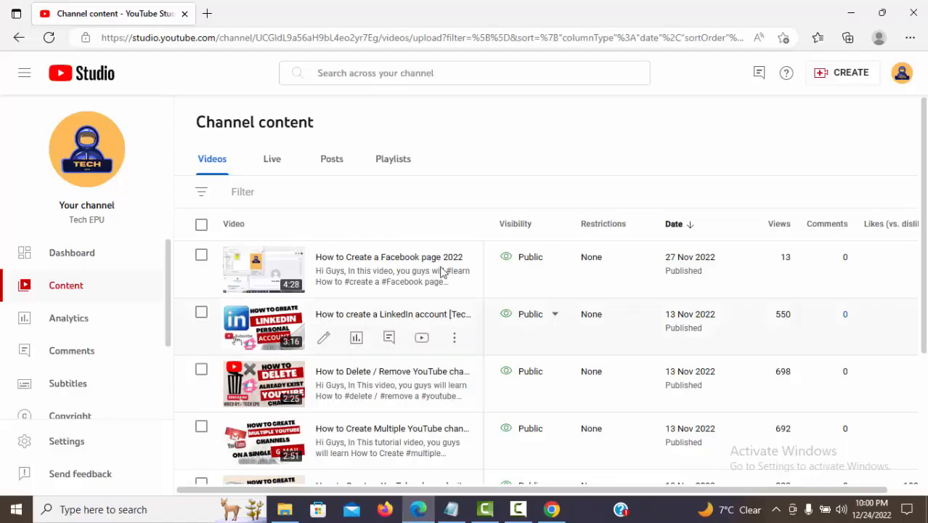
pyautogui.click(325, 281)
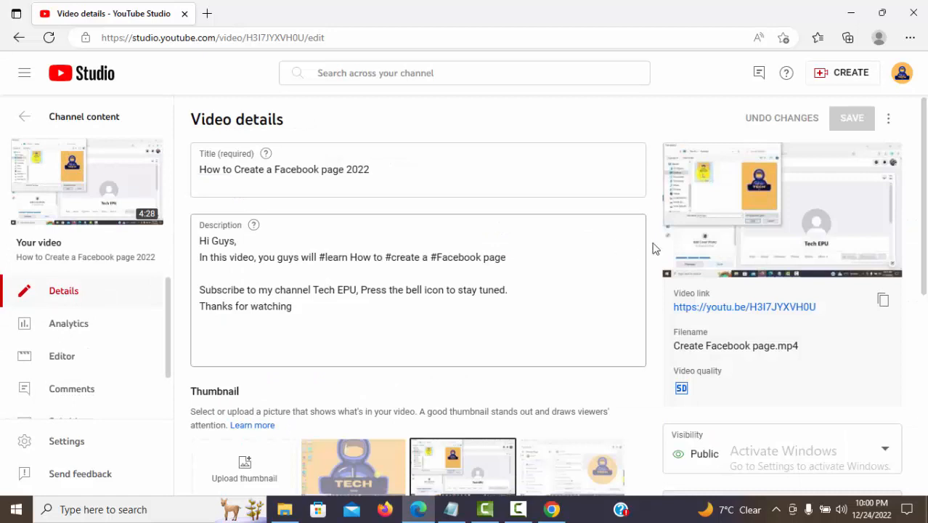
pyautogui.scroll(-2, 924, 168)
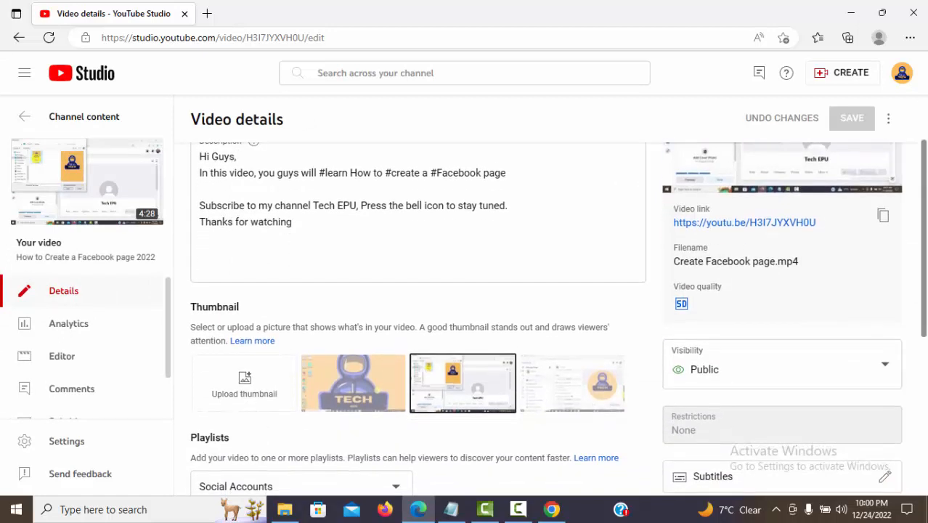
pyautogui.click(239, 394)
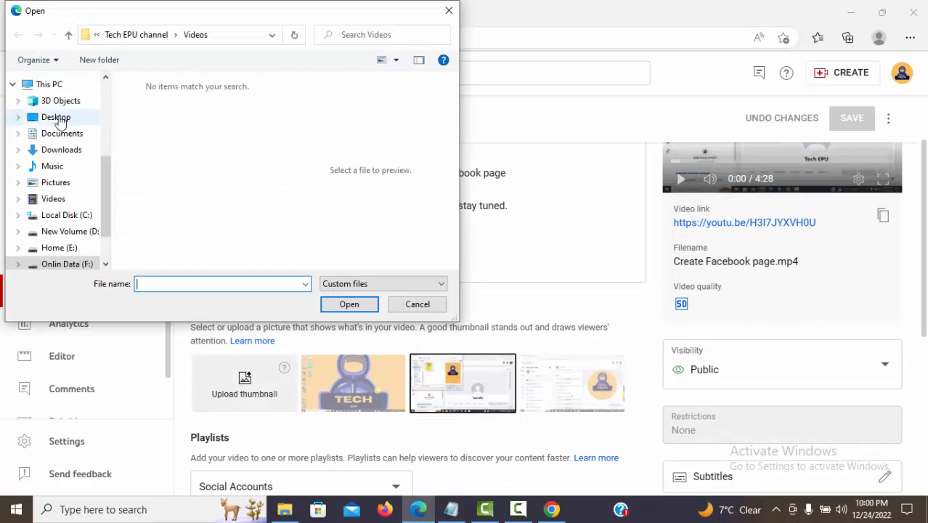
pyautogui.click(58, 119)
pyautogui.click(158, 134)
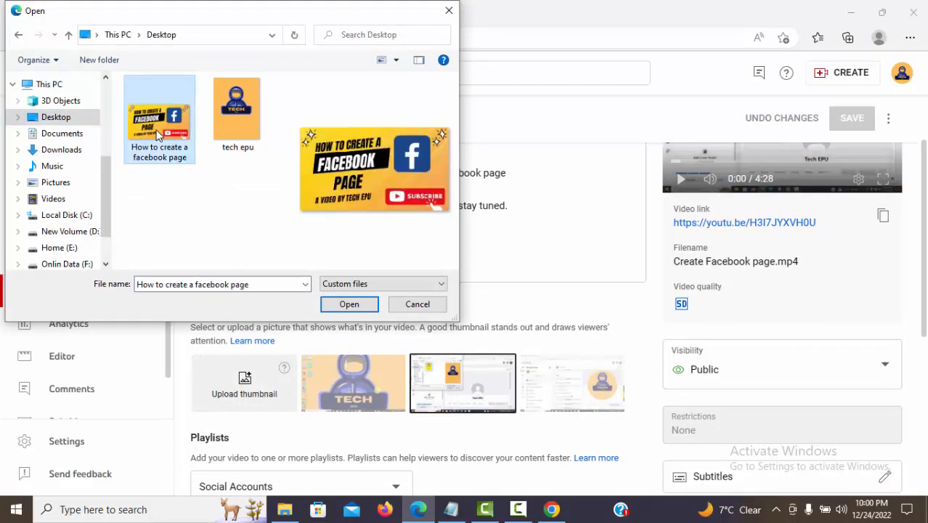
pyautogui.click(349, 304)
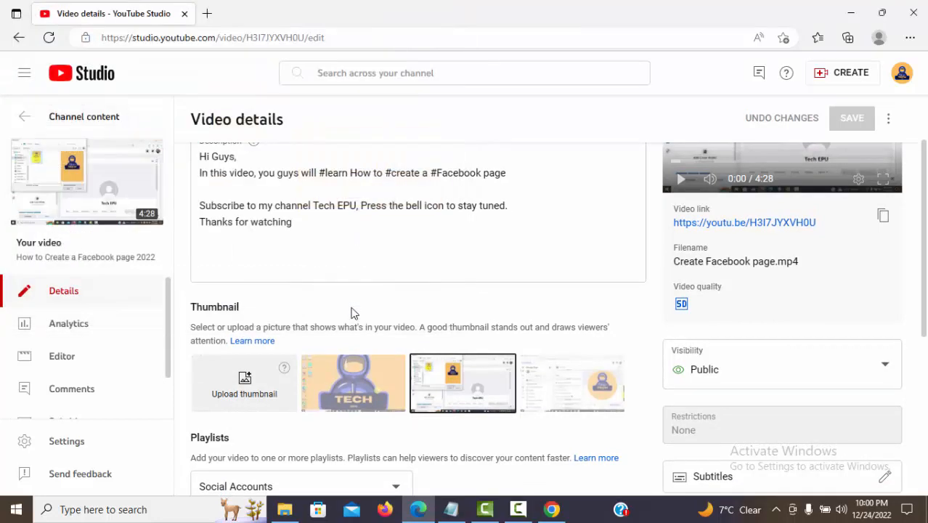
pyautogui.click(856, 122)
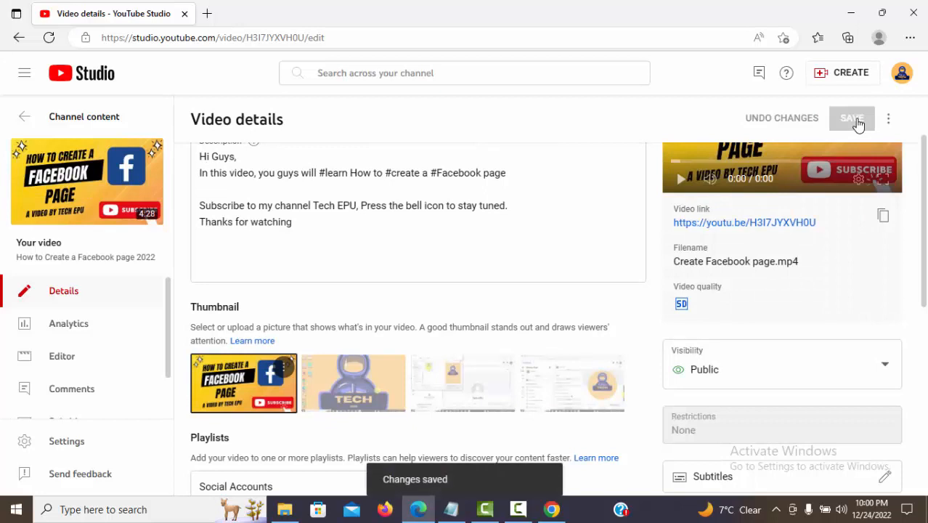
pyautogui.click(23, 121)
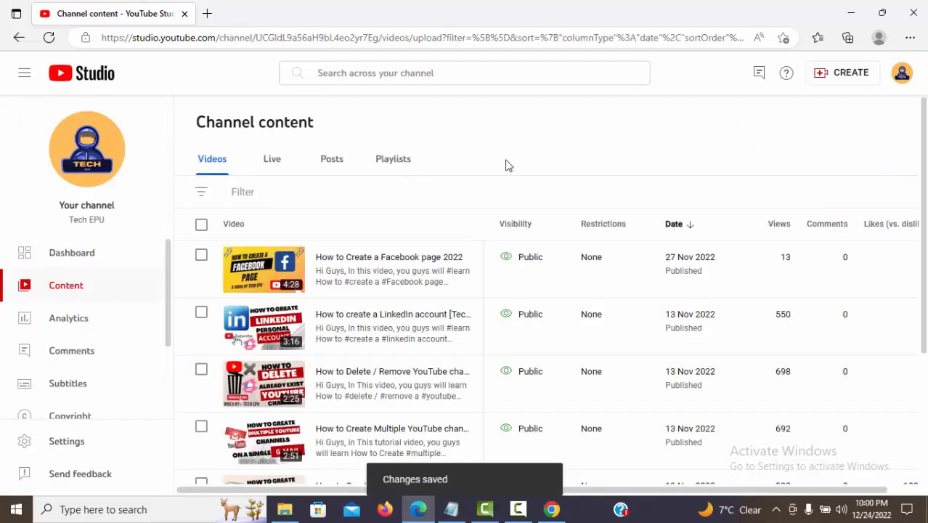